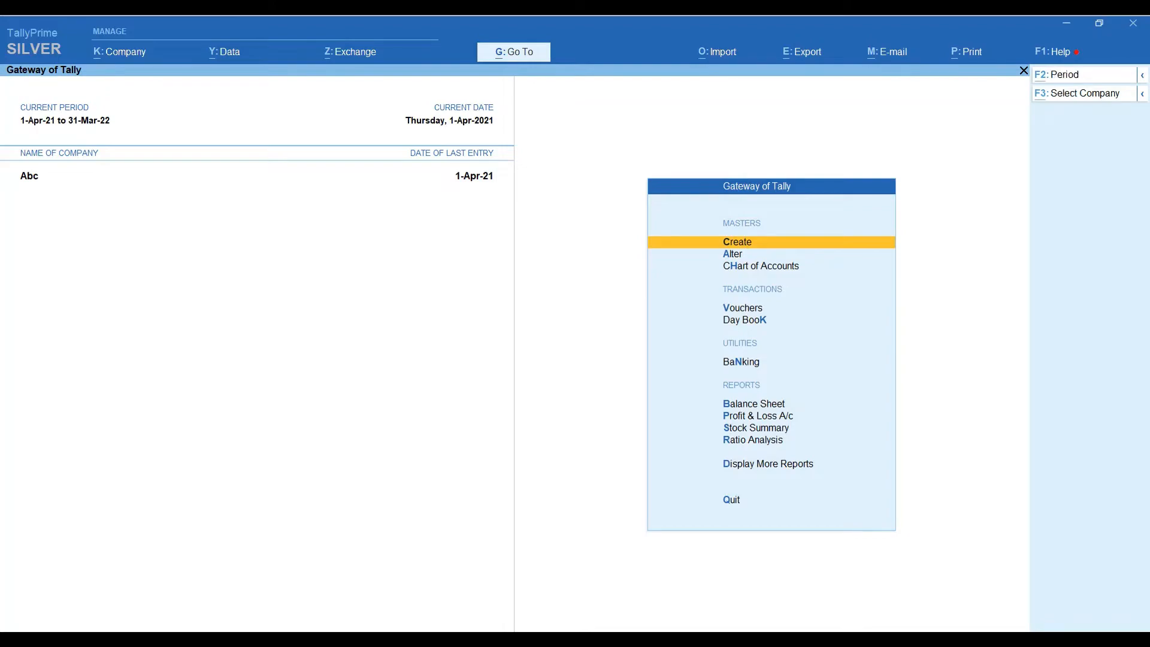
Step: Switch to the web browser, search Google for "download tally prime" and open the official TallyPrime download page
key("alt+Tab")
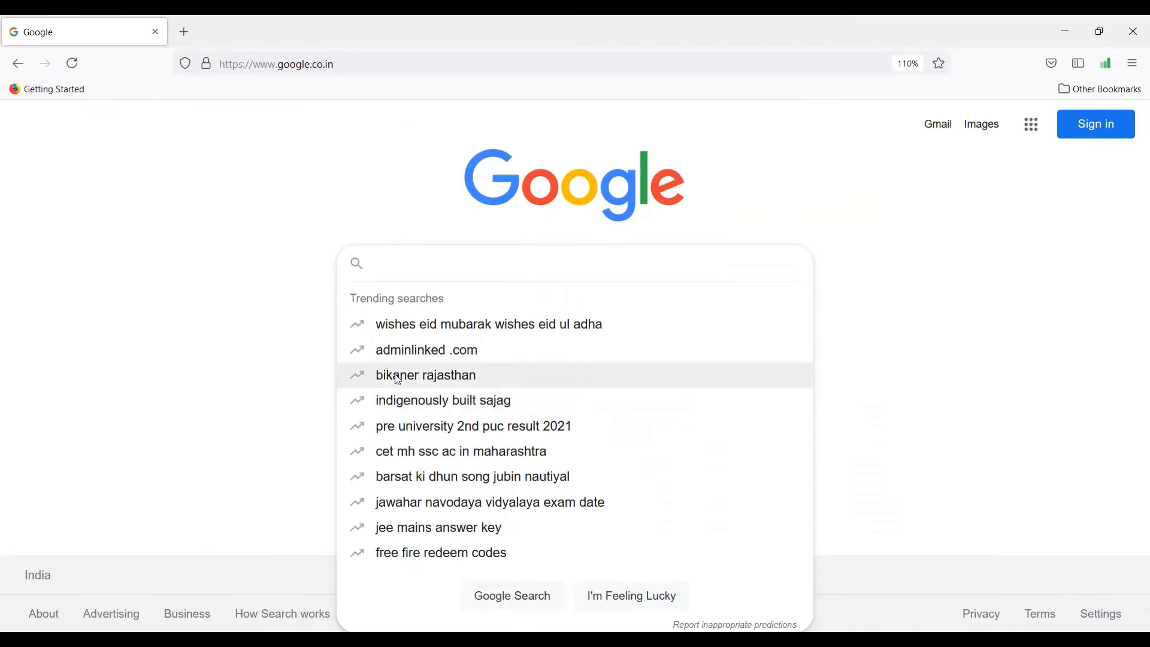
type("ta")
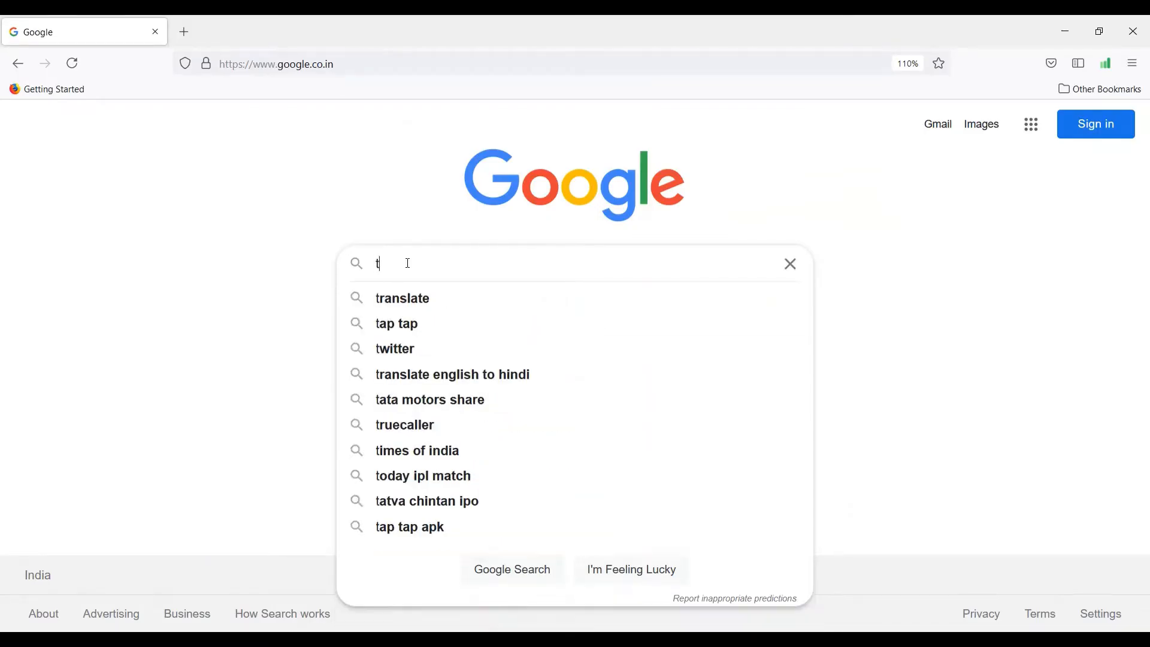
key("BackSpace")
key("BackSpace")
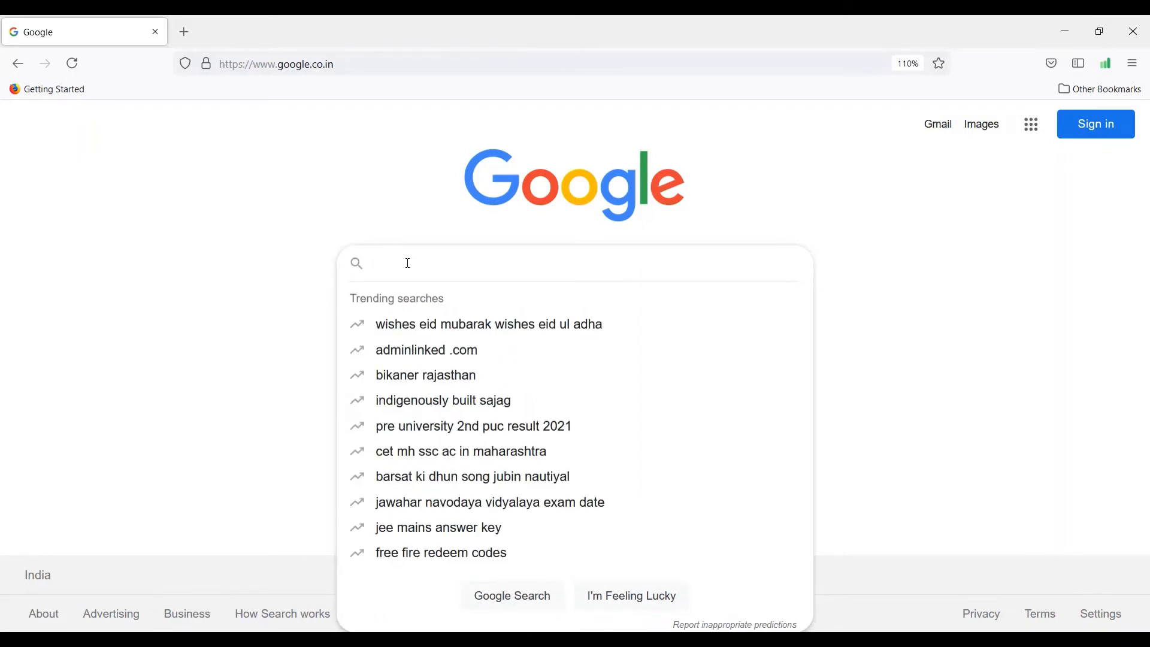
type("doenload")
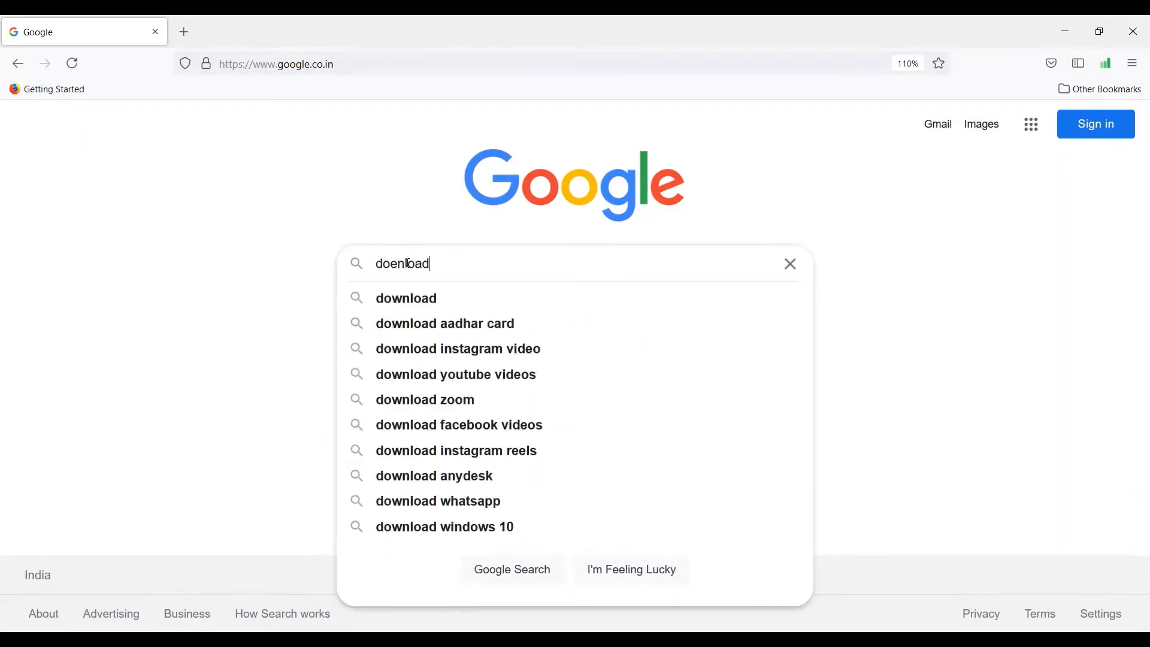
key("BackSpace")
key("BackSpace")
key("BackSpace")
key("BackSpace")
key("BackSpace")
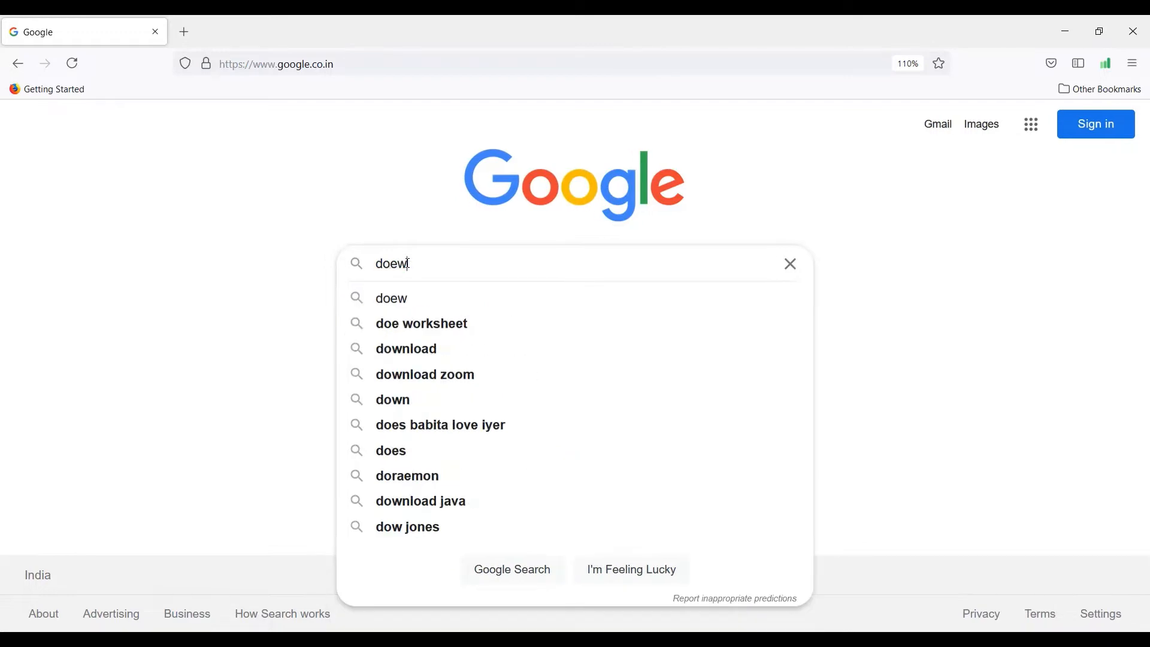
type("wnload tal")
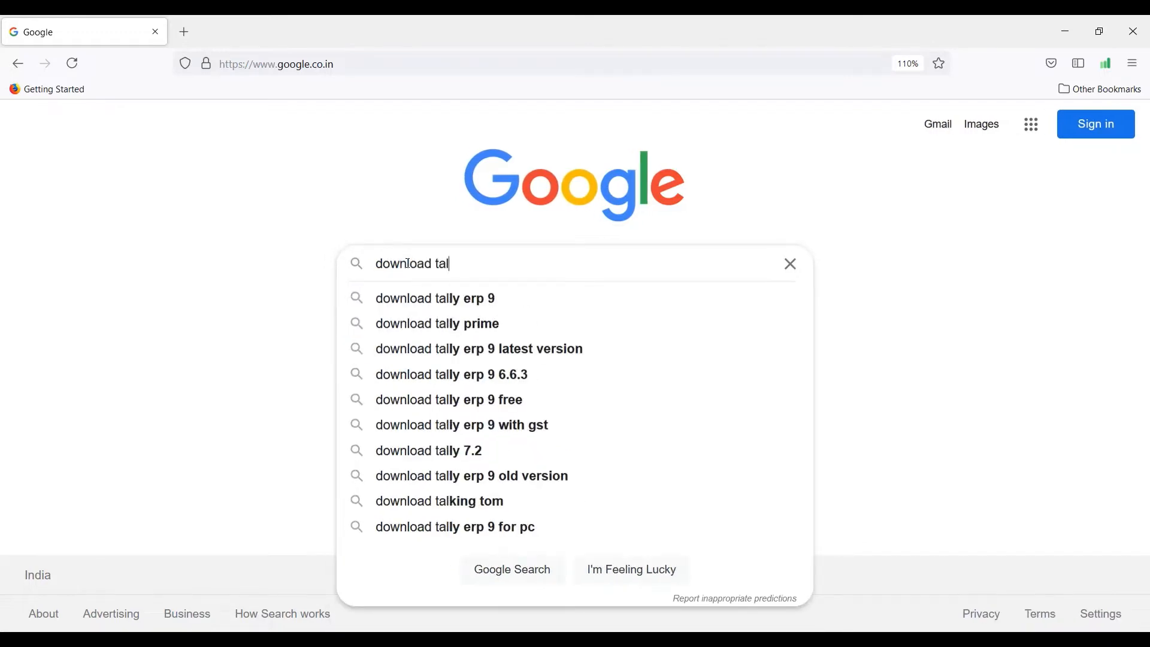
type("ly prime")
key("Return")
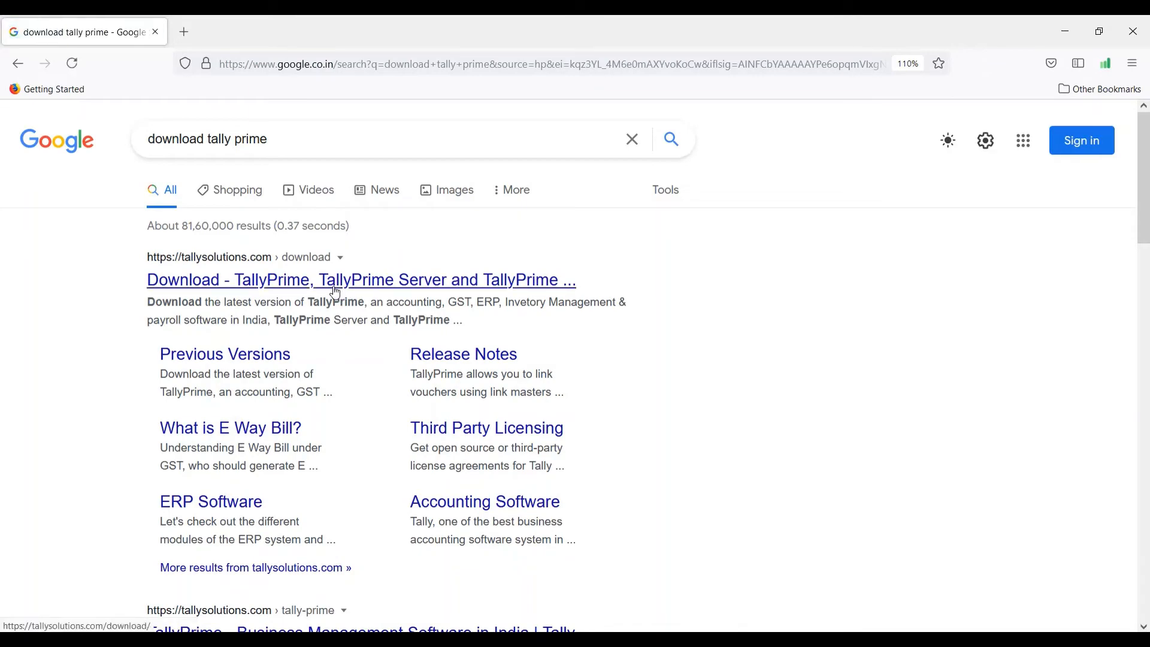
left_click(336, 292)
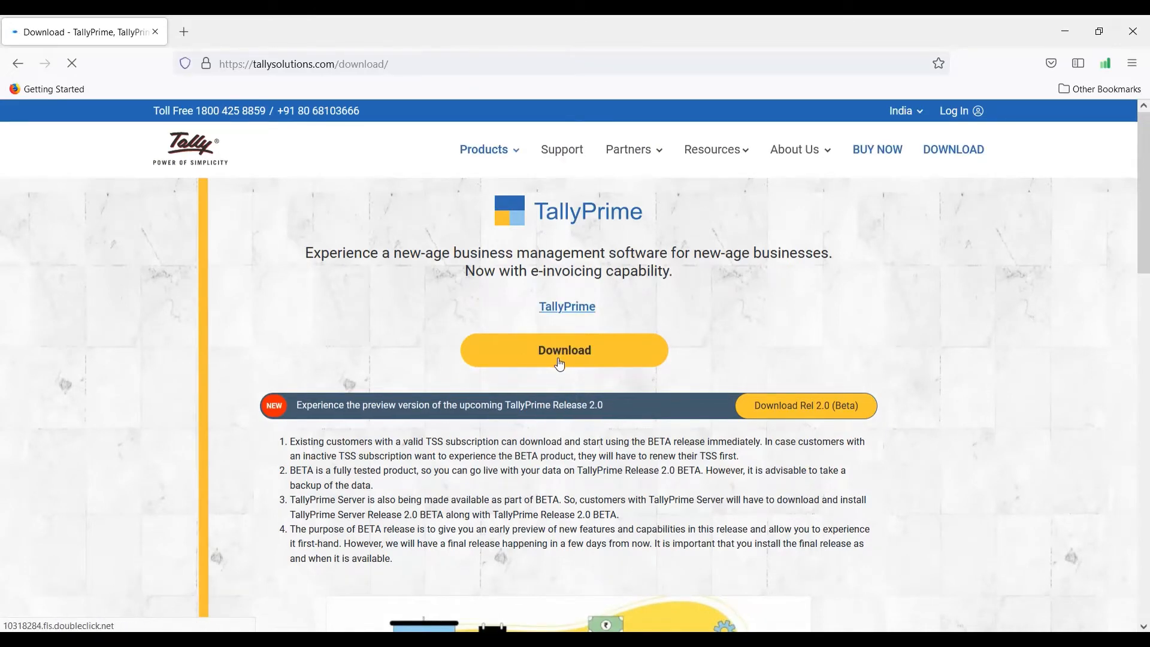
Step: Switch back to TallyPrime and shut the open company Abc, accepting the closure of all open reports and vouchers
key("alt+Tab")
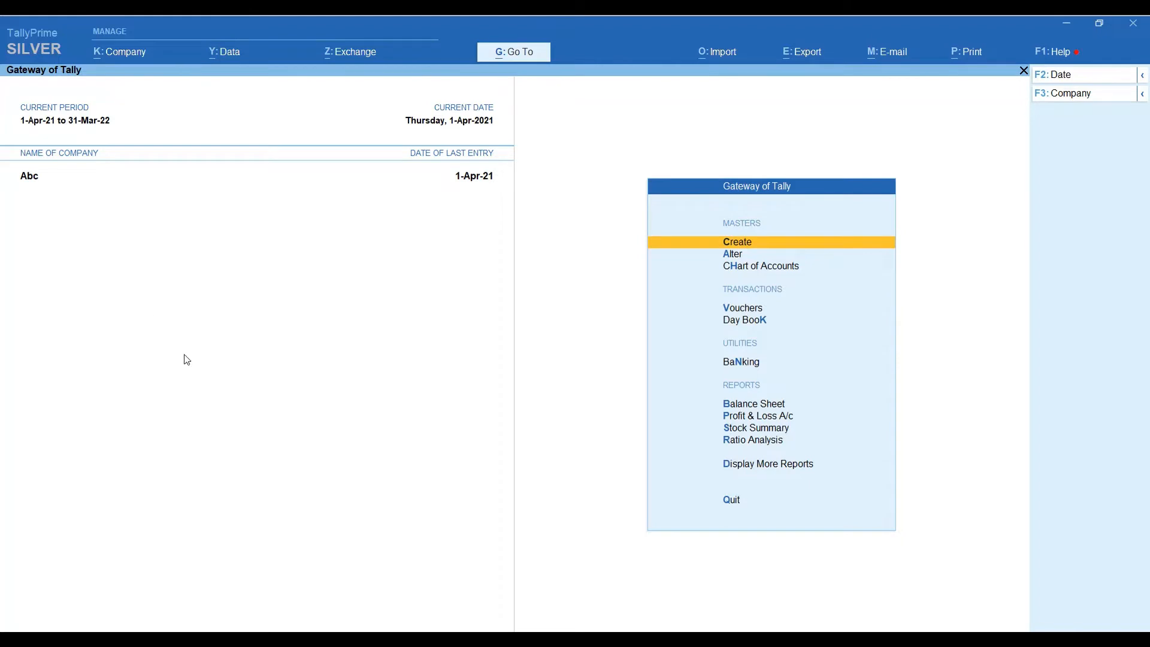
left_click(1062, 96)
key("Up")
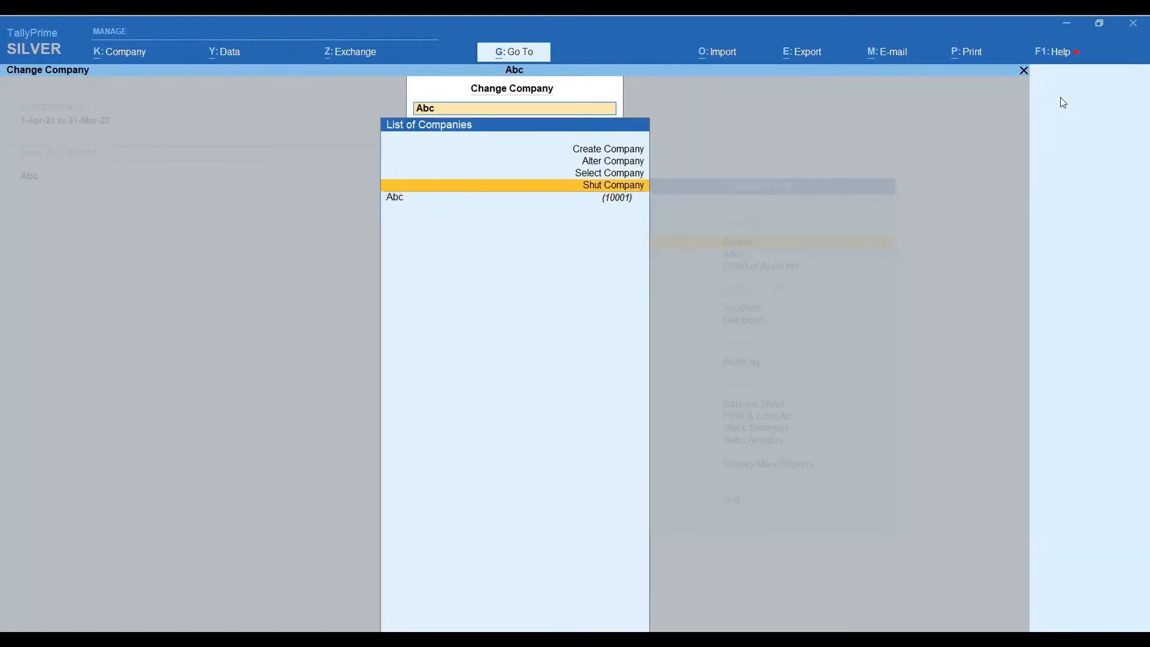
key("Return")
key("Return")
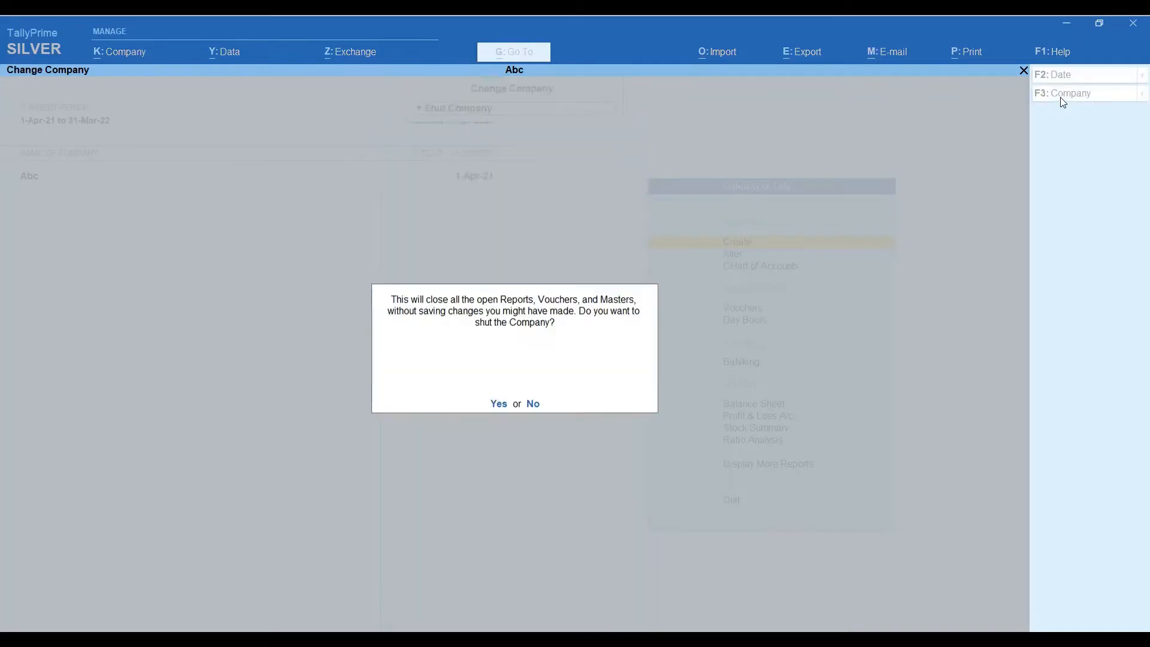
key("y")
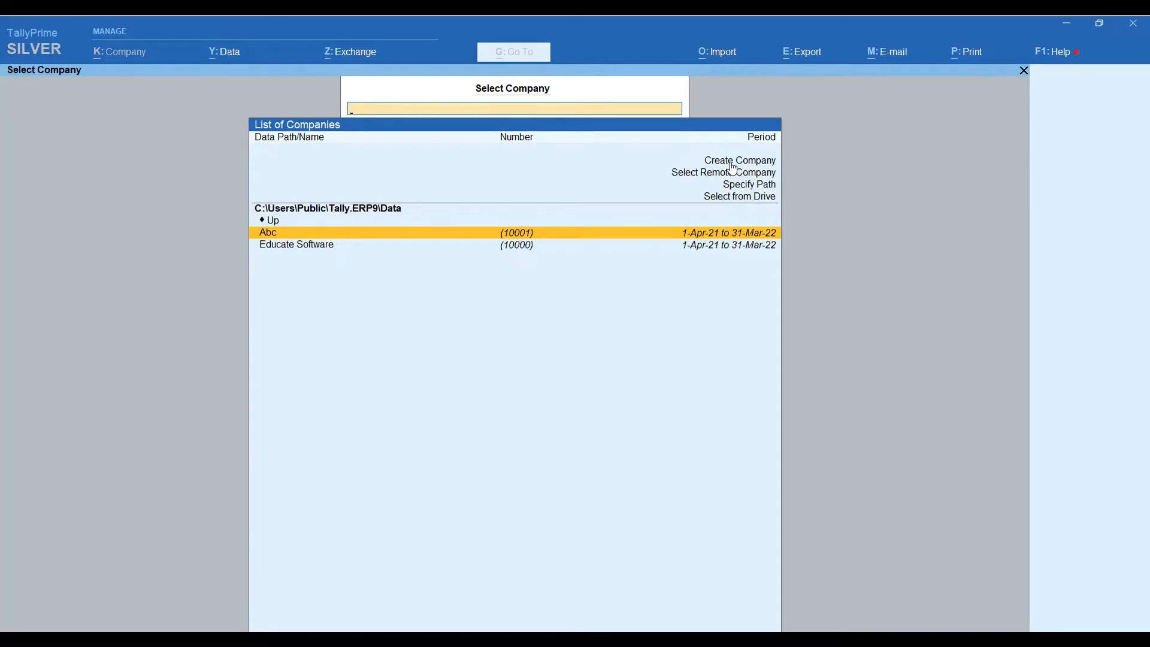
Step: Highlight the Create Company option in the list of companies
key("Up")
key("Up")
key("Up")
key("Up")
key("Up")
key("Up")
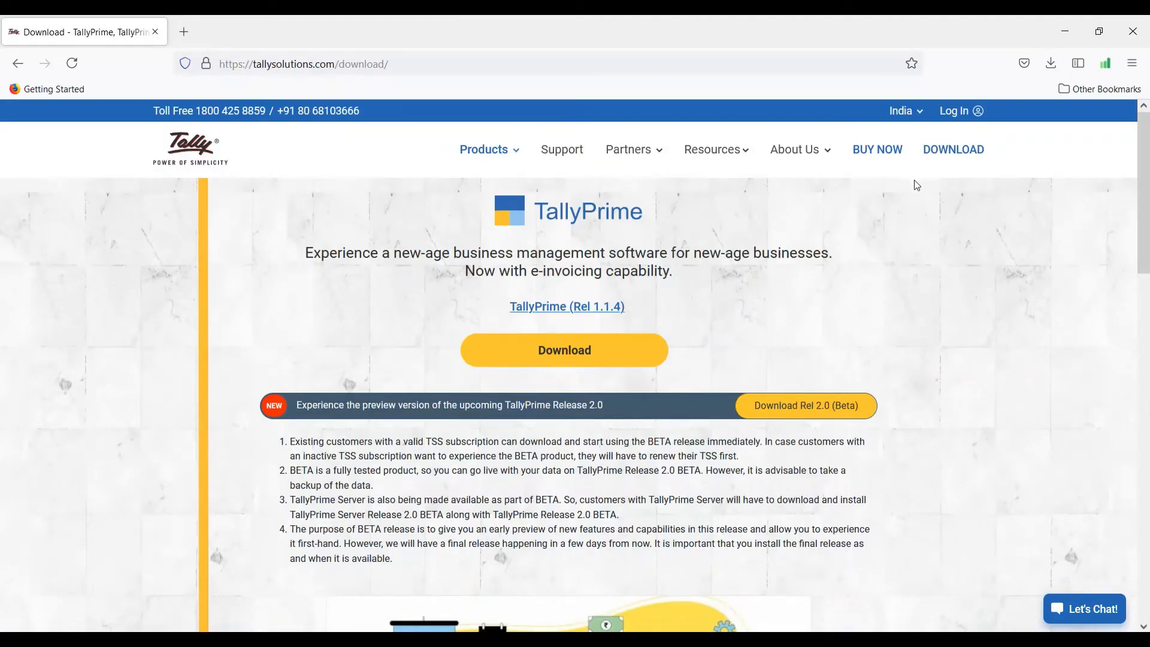
Step: Check the browser's downloads for the TallyPrime setup file and bring up the TallyPrime Setup Manager
left_click(1051, 65)
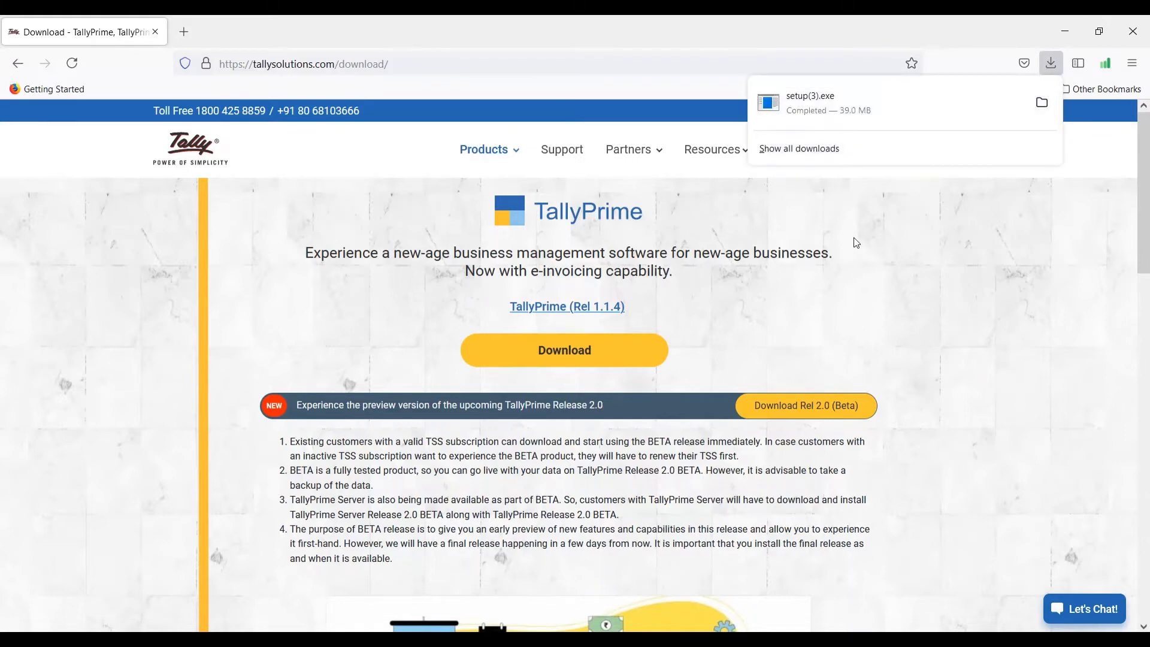
key("alt+Tab")
key("alt+Tab")
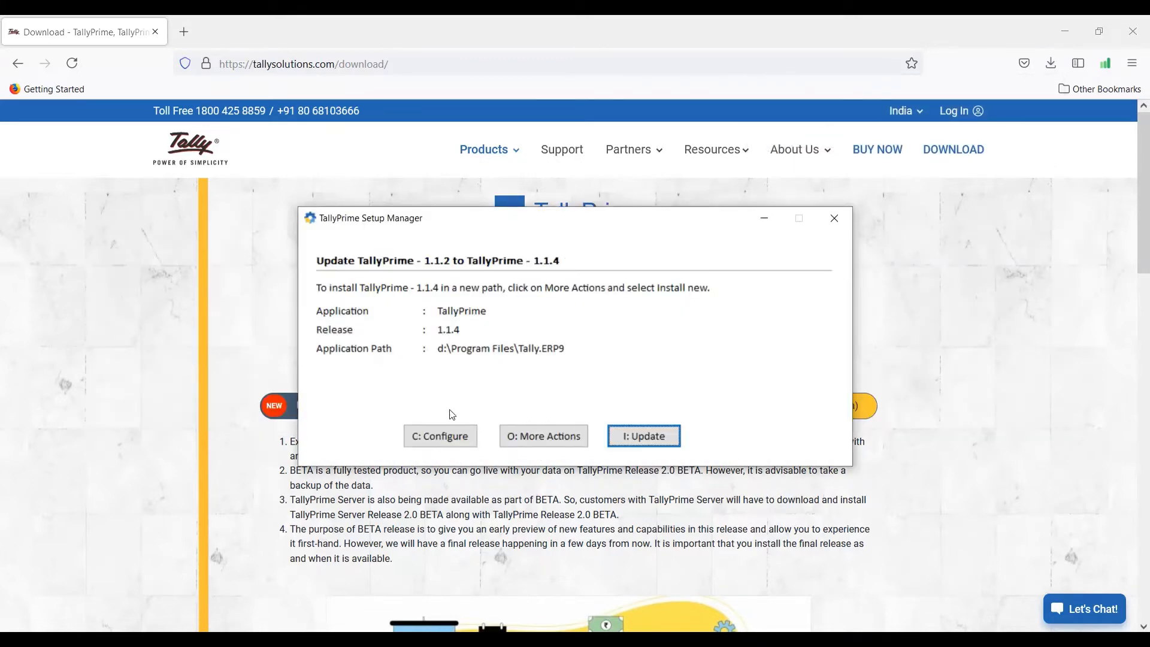
Step: Examine the Setup Manager's list of configurations, expanded to show more options, and close the list
left_click(442, 438)
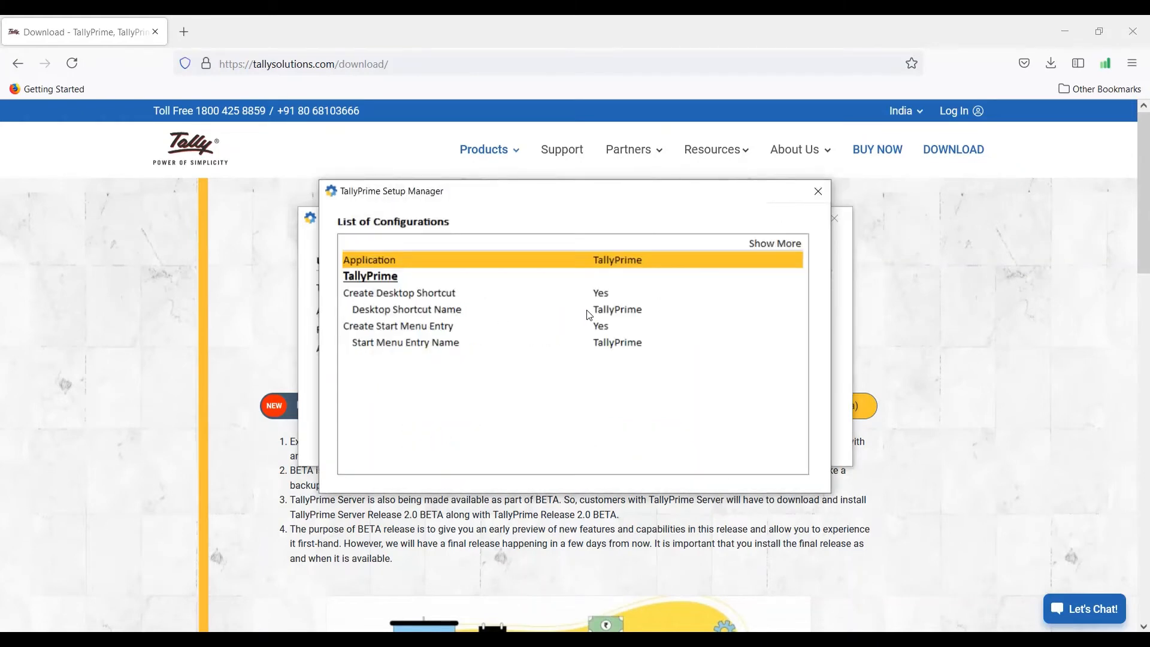
left_click(760, 245)
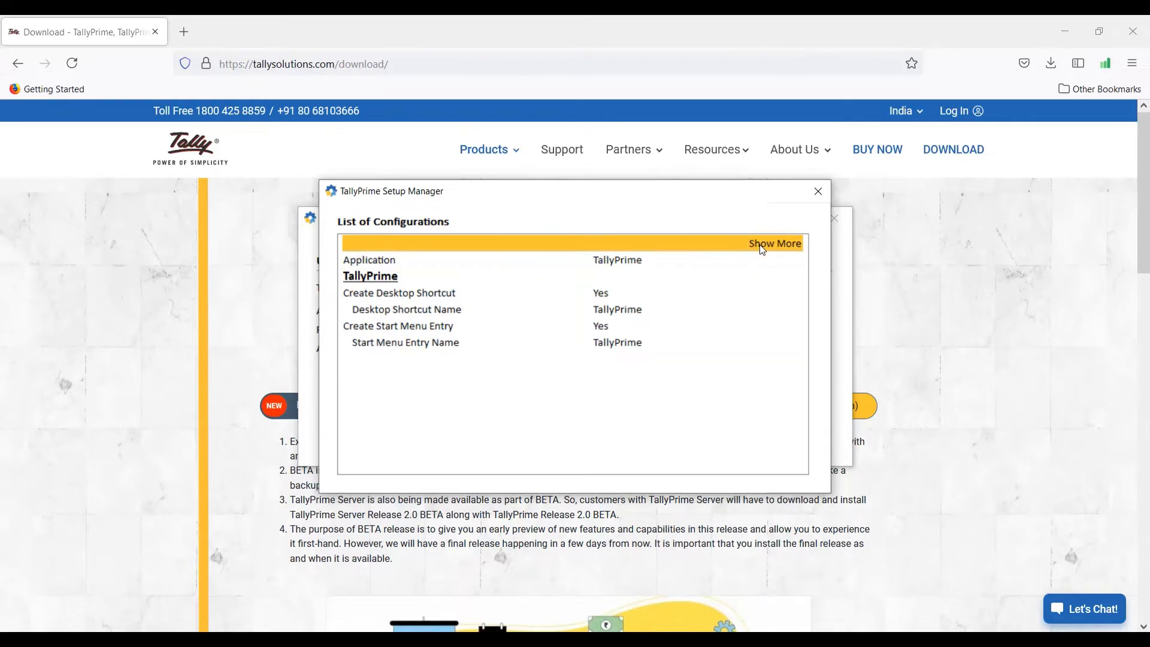
left_click(761, 244)
left_click(761, 244)
left_click(762, 245)
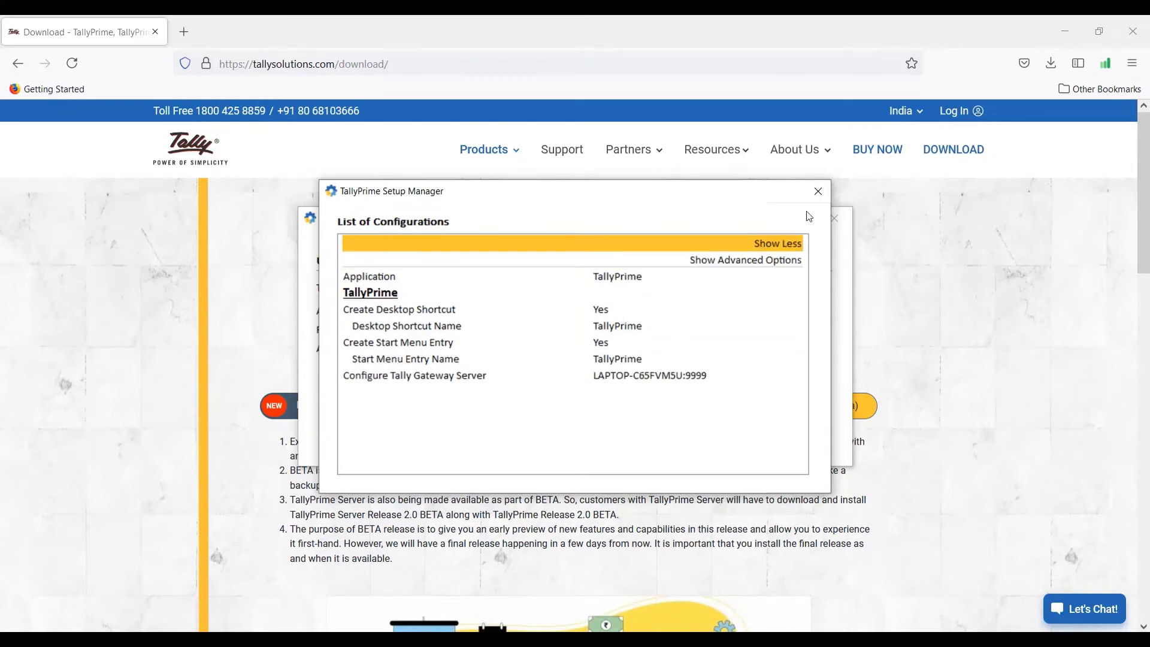
left_click(819, 192)
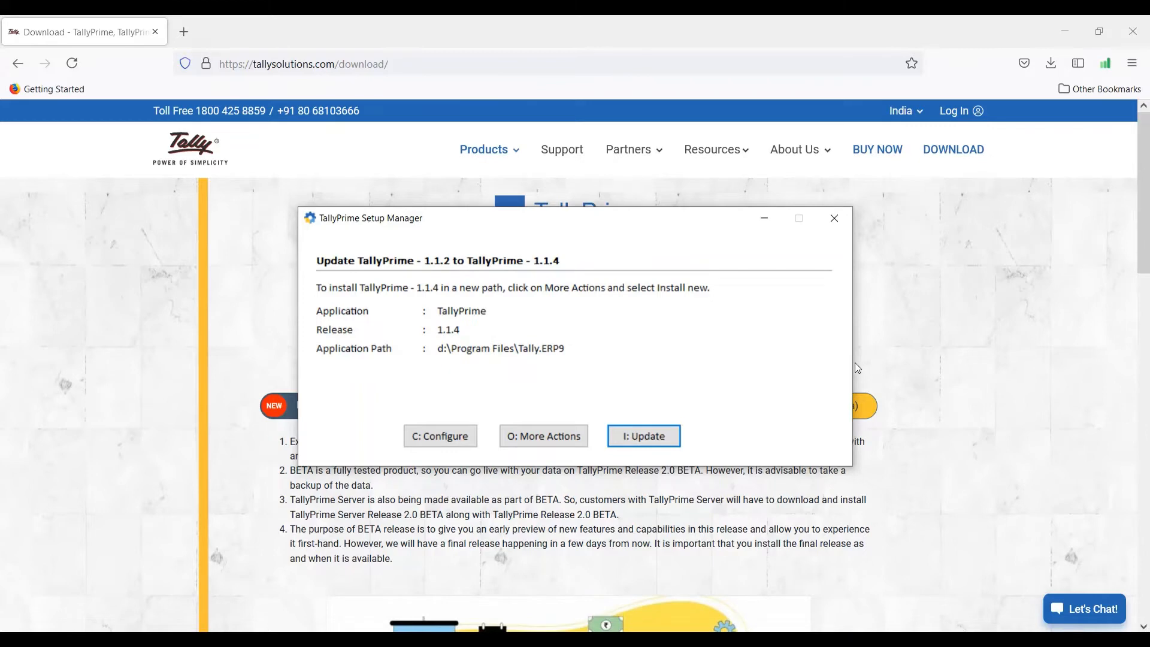
Step: Quit the TallyPrime Setup Manager without updating and close the browser
key("Escape")
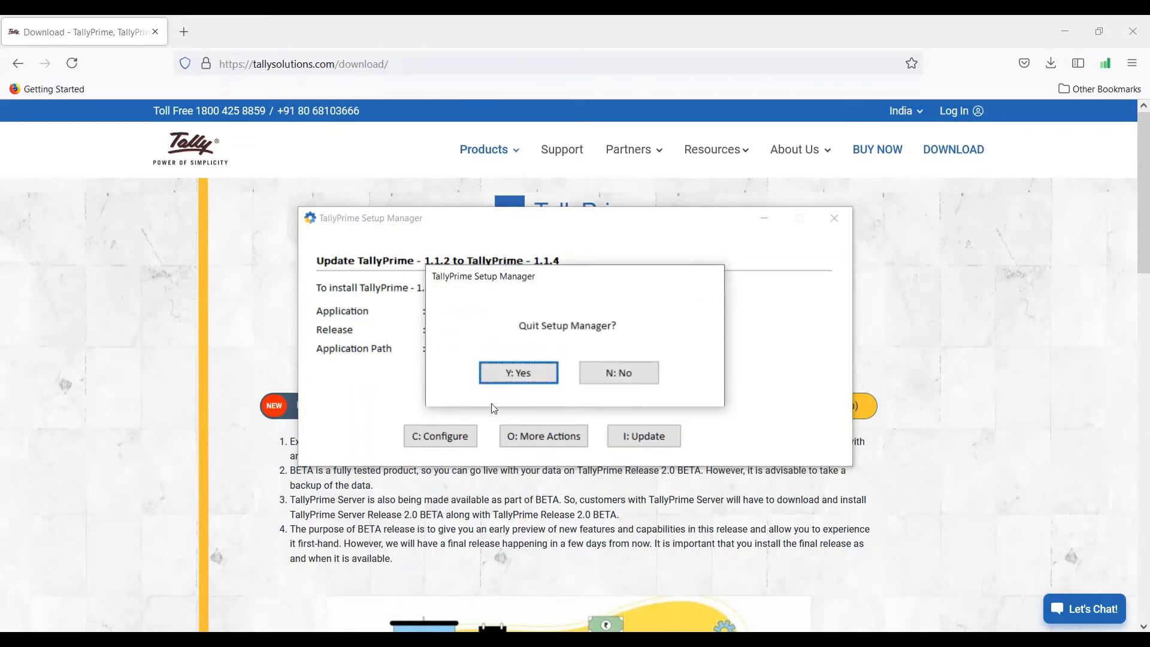
left_click(514, 373)
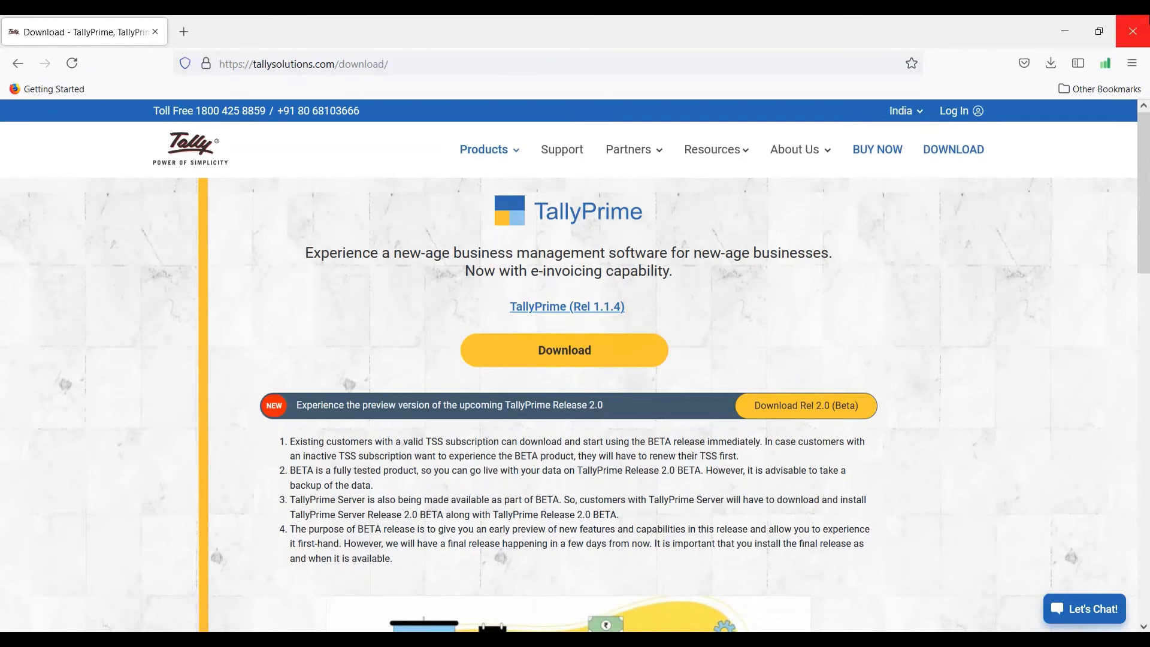
left_click(1133, 31)
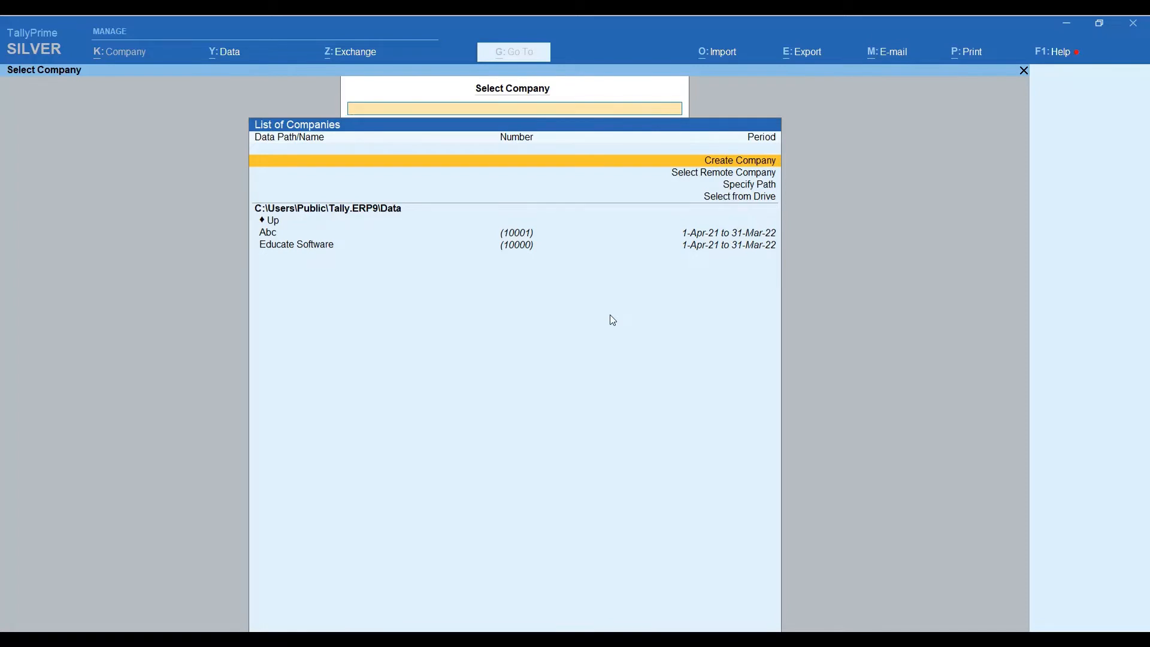
key("Down")
key("Down")
key("Down")
key("Down")
key("Down")
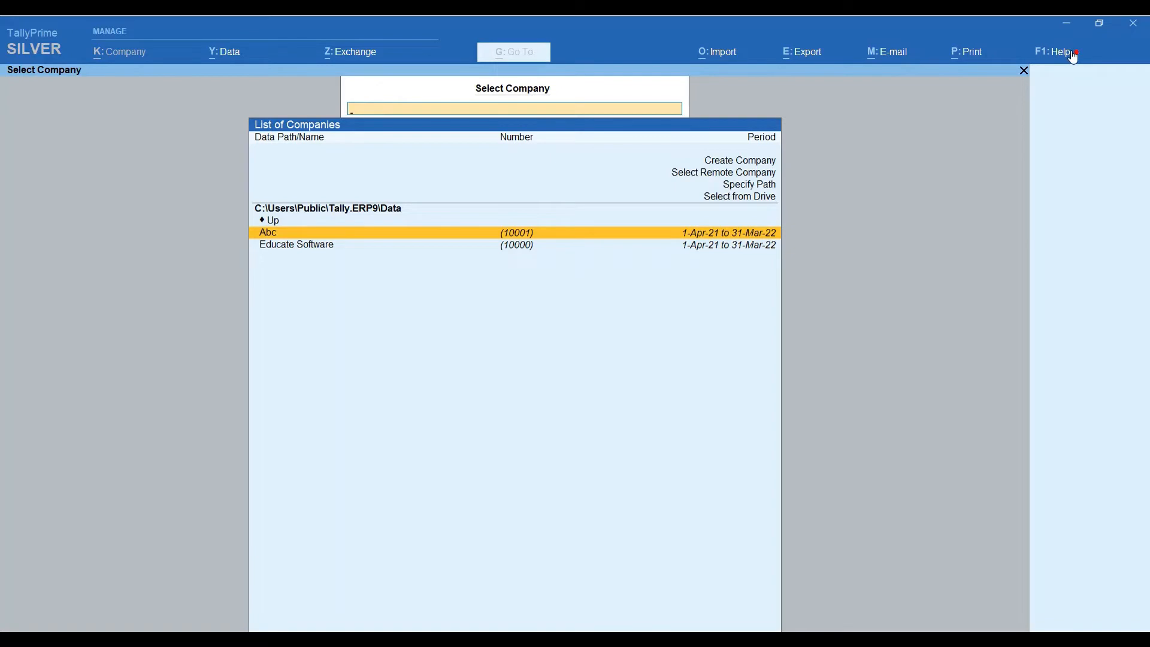
Step: Start creating a new company from the list of companies
key("Up")
key("Up")
key("Up")
key("Up")
key("Up")
key("Up")
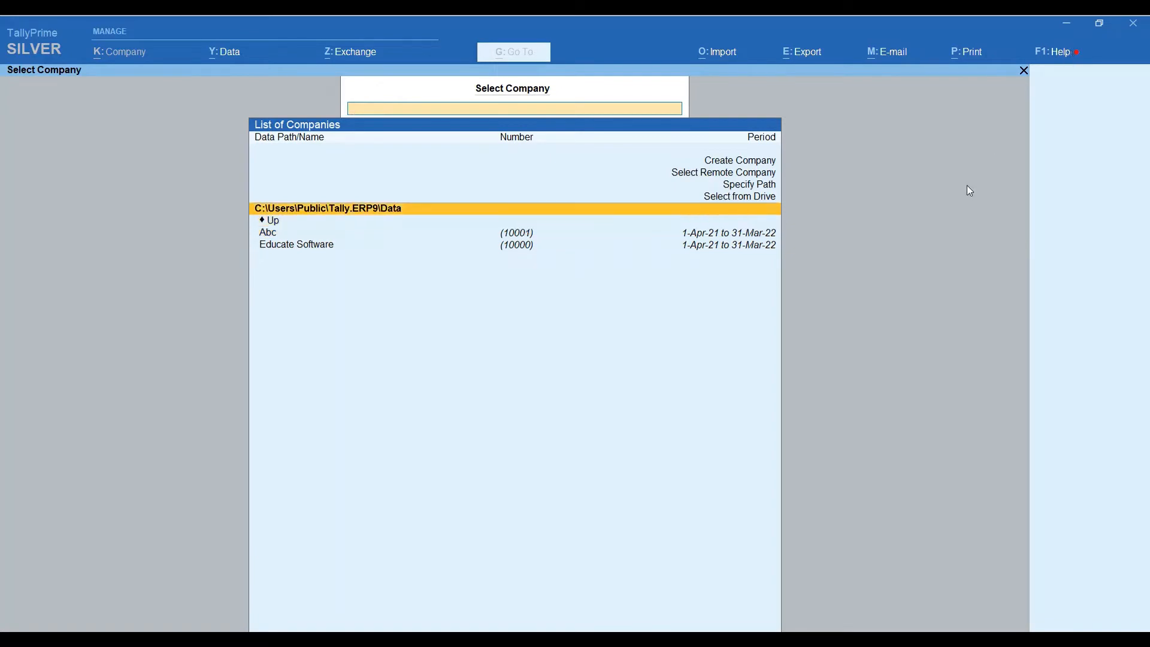
key("Return")
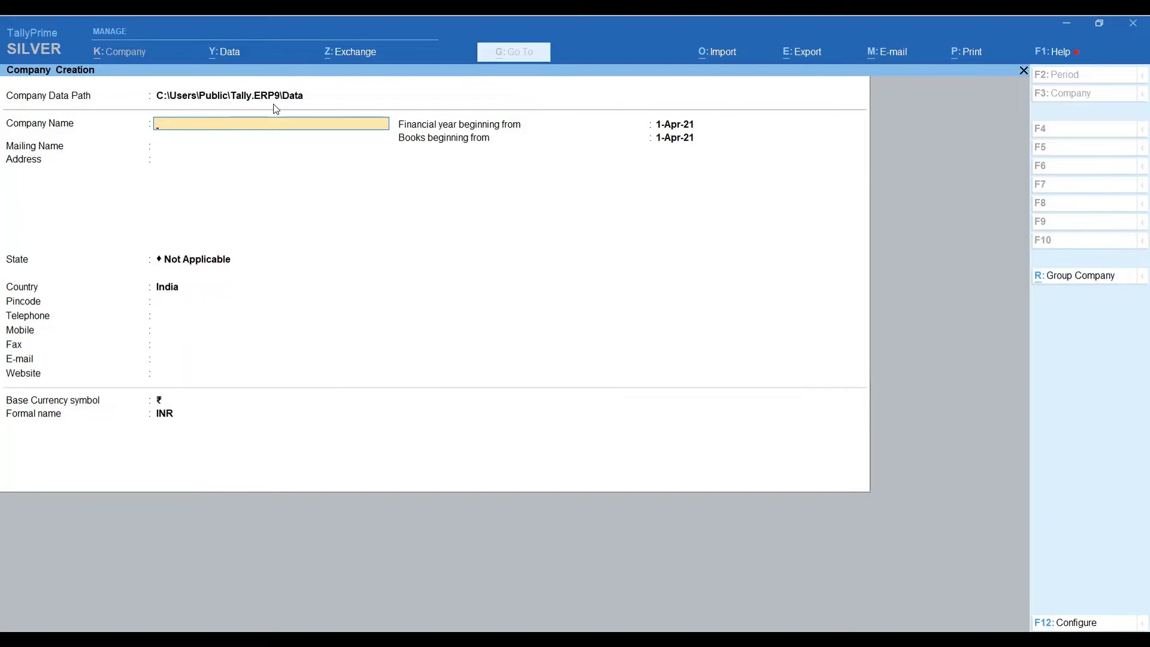
Step: Keep the company data path C:\Users\Public\Tally.ERP9\Data and enter New Company Pvt Ltd. as both company name and mailing name
left_click(309, 103)
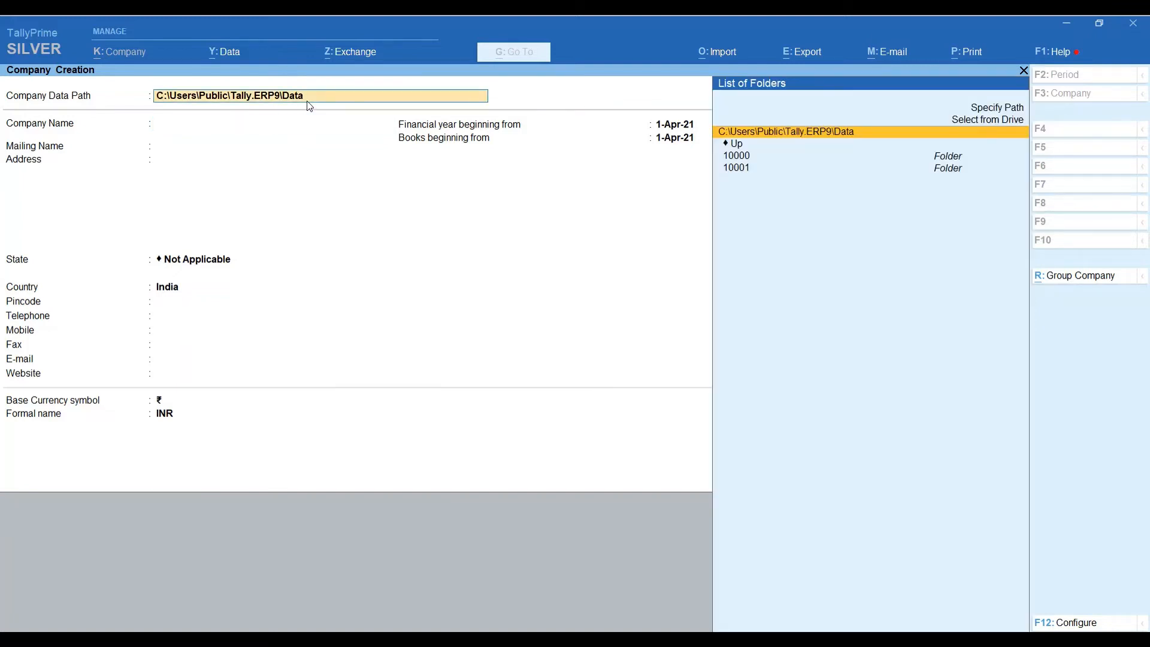
key("Return")
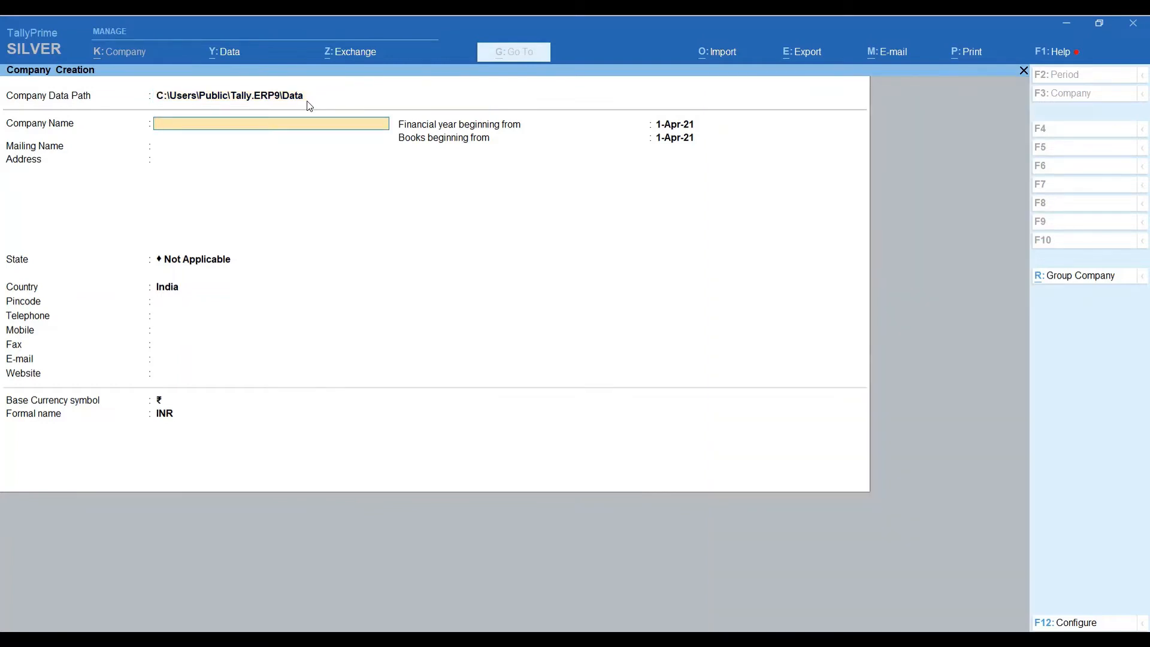
type("New Company Pvt Ltd.")
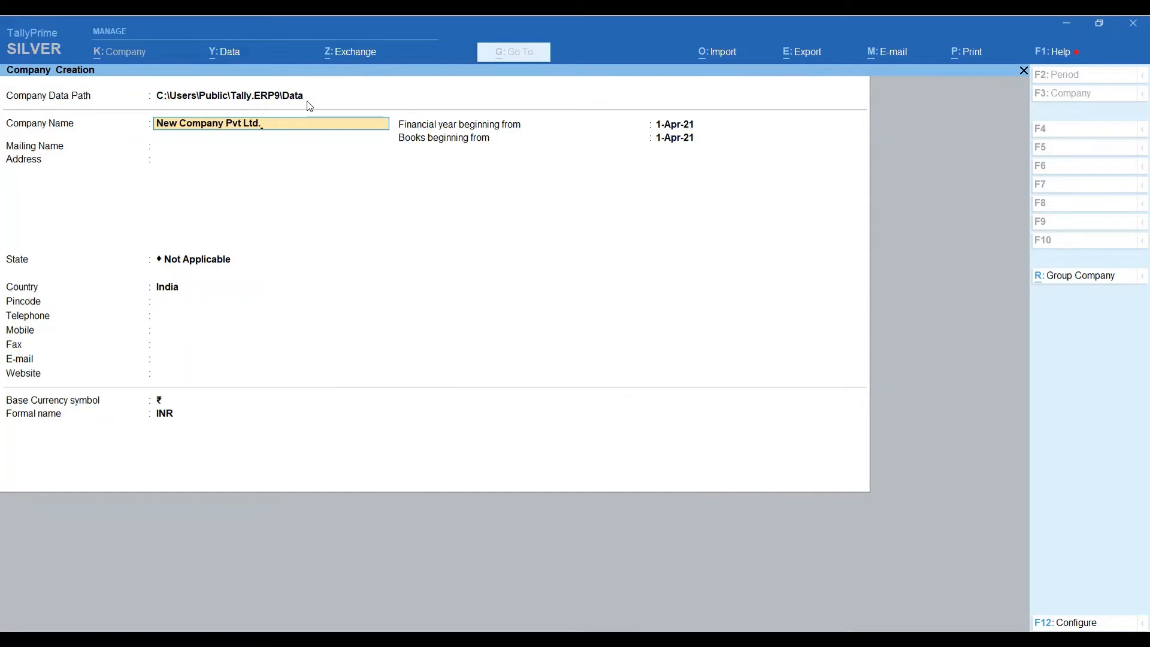
key("Return")
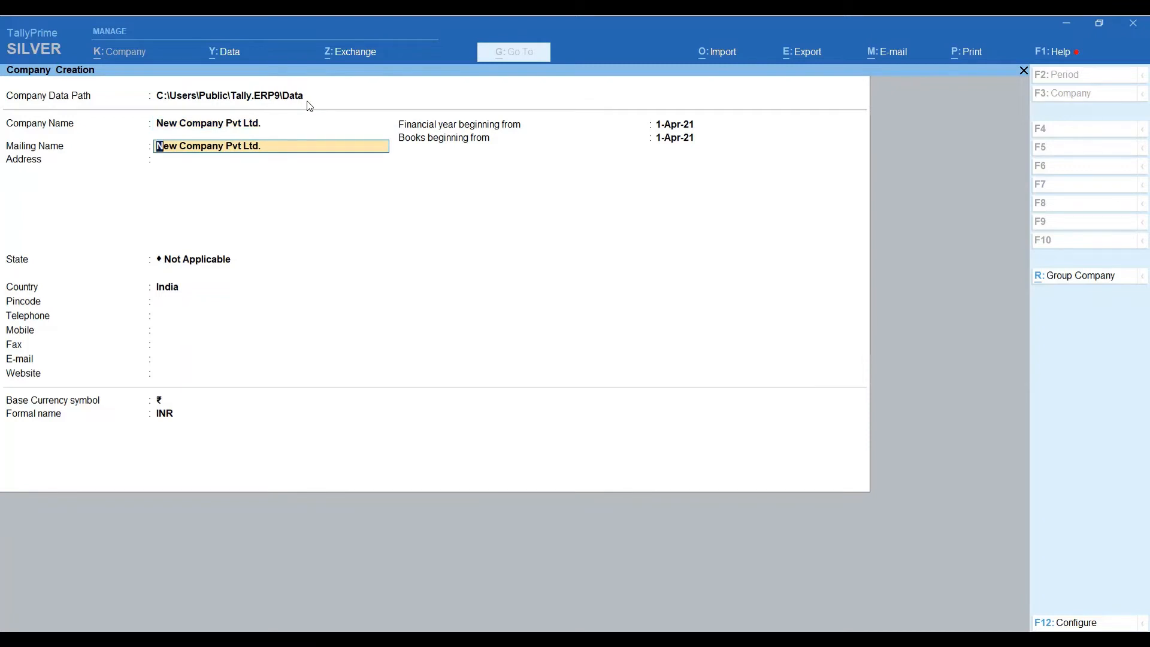
key("BackSpace")
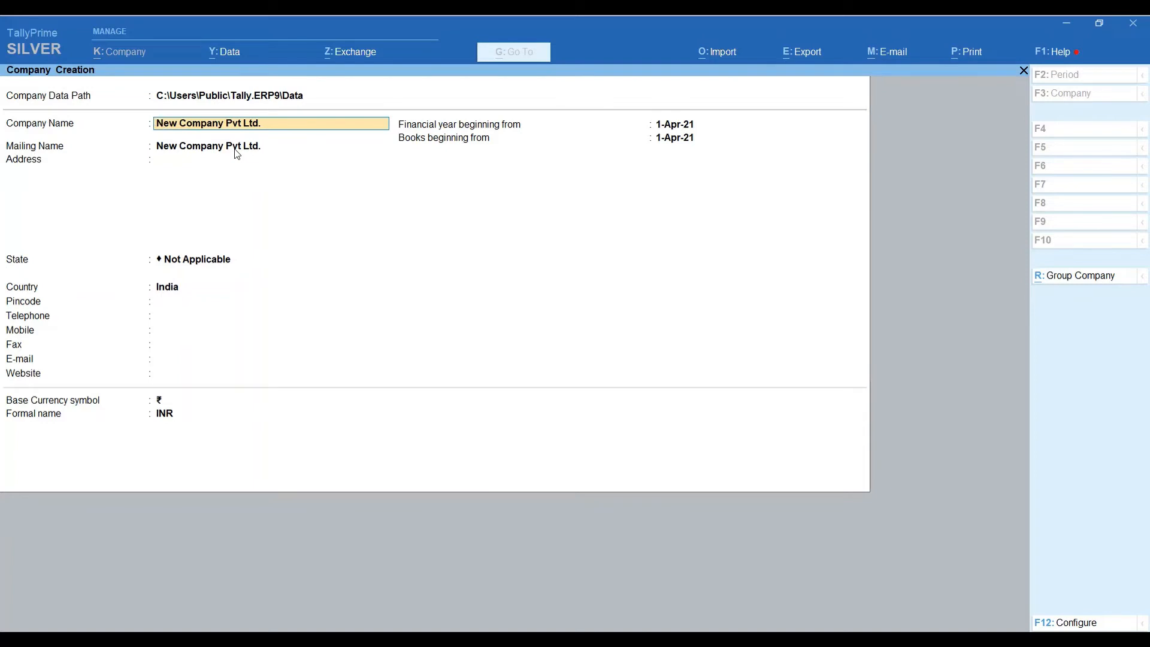
key("Return")
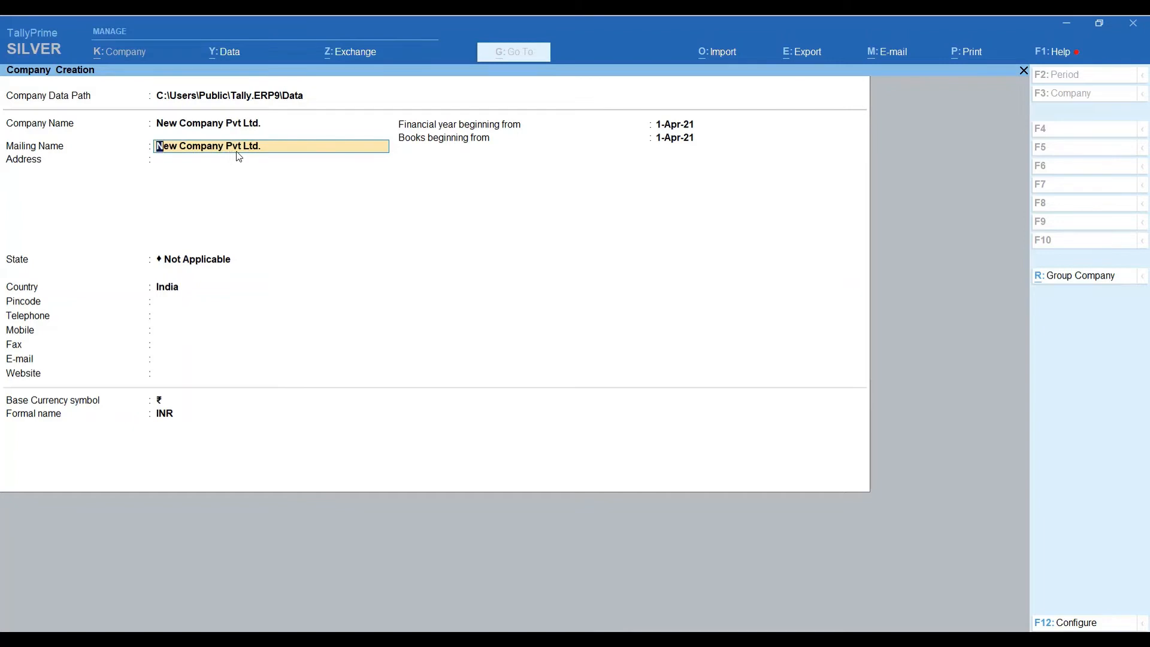
key("Return")
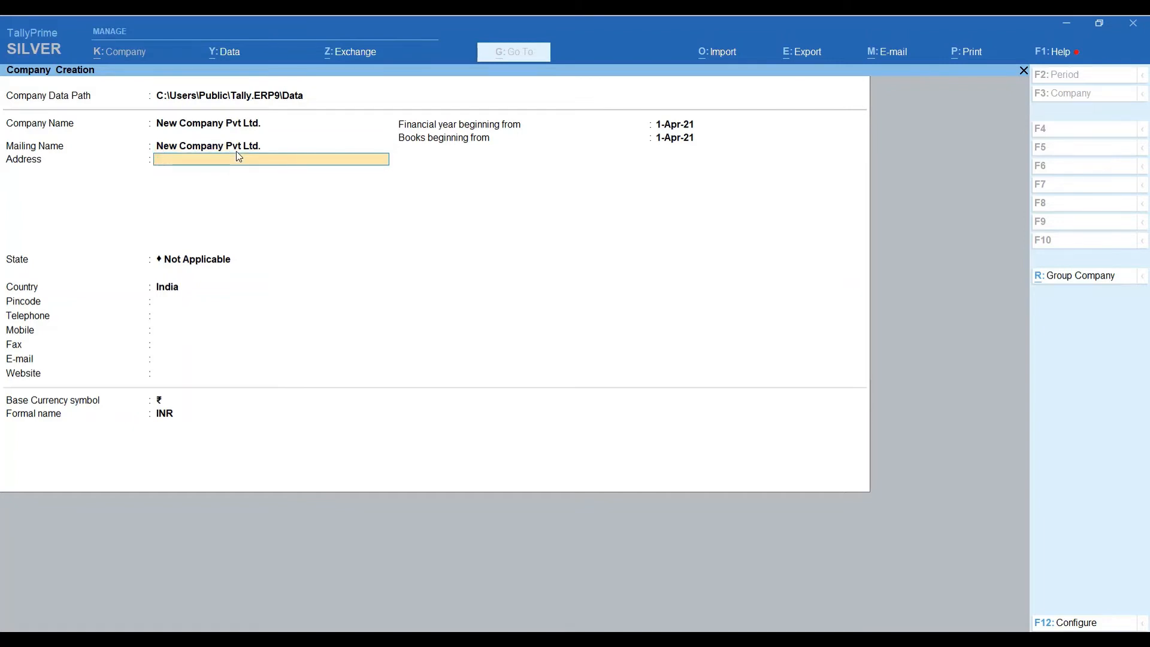
Step: Enter Delhi as the company's address and choose Delhi as its state, keeping India as the country
type("Delhi")
key("Return")
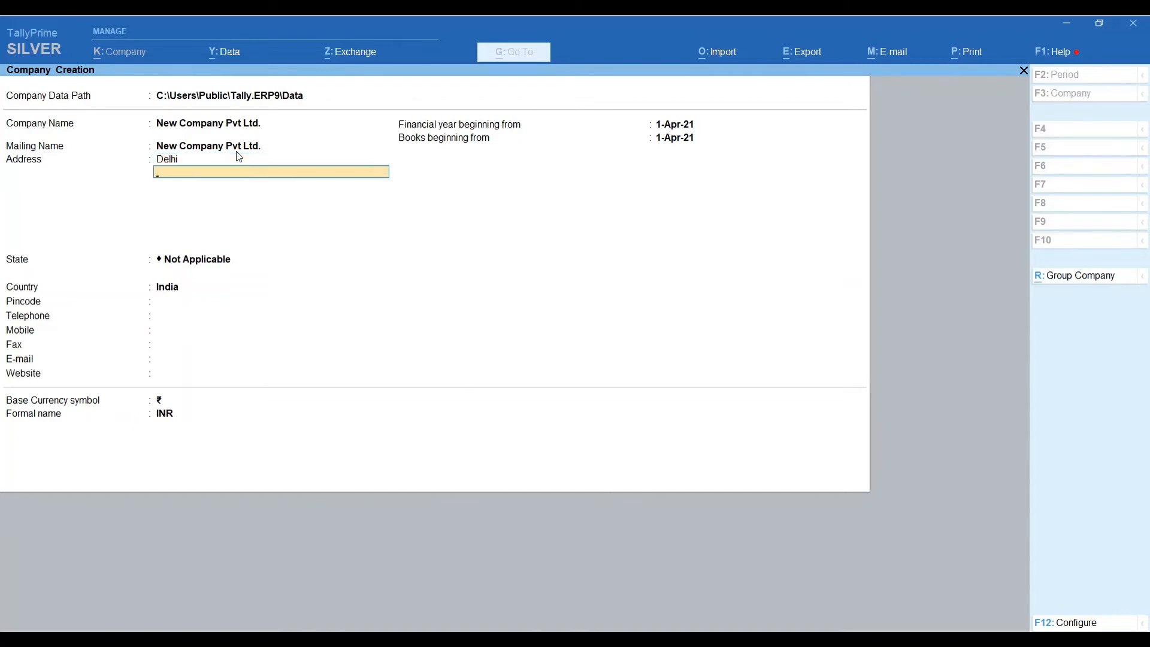
key("Return")
type("De")
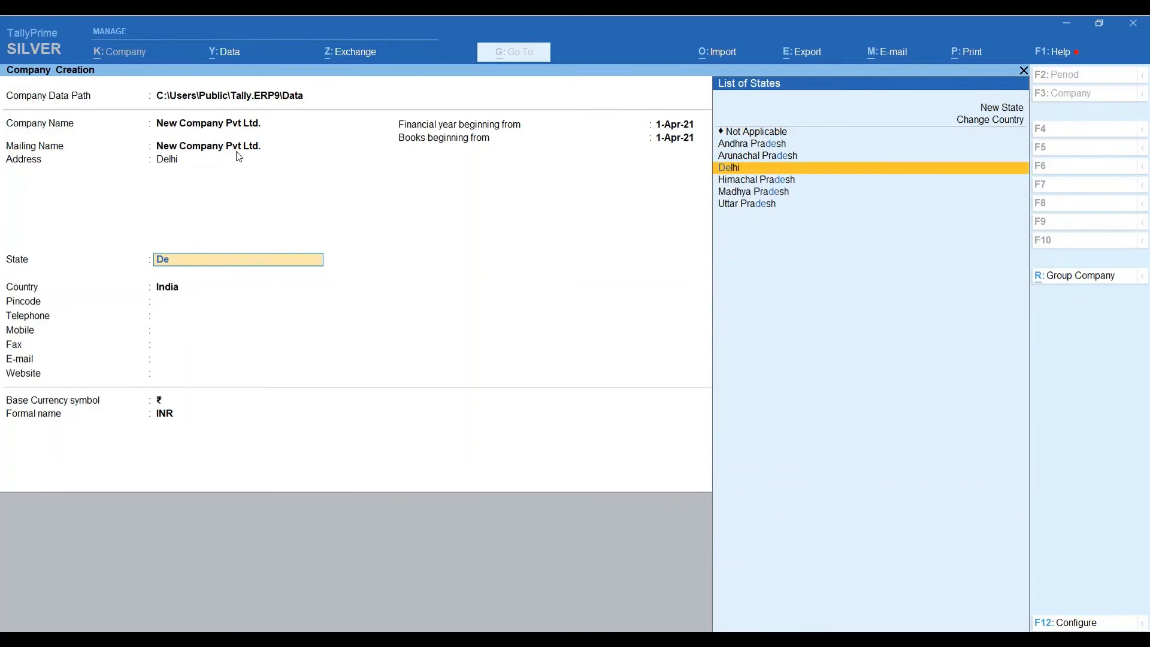
type("lj")
key("BackSpace")
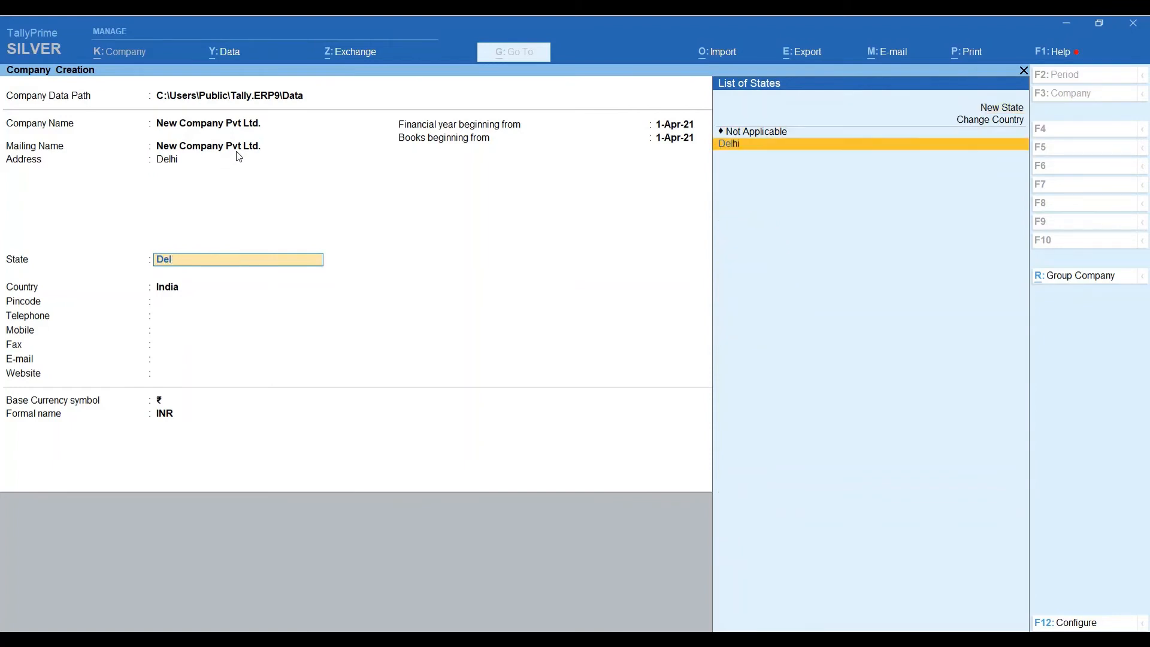
type("hi")
key("Return")
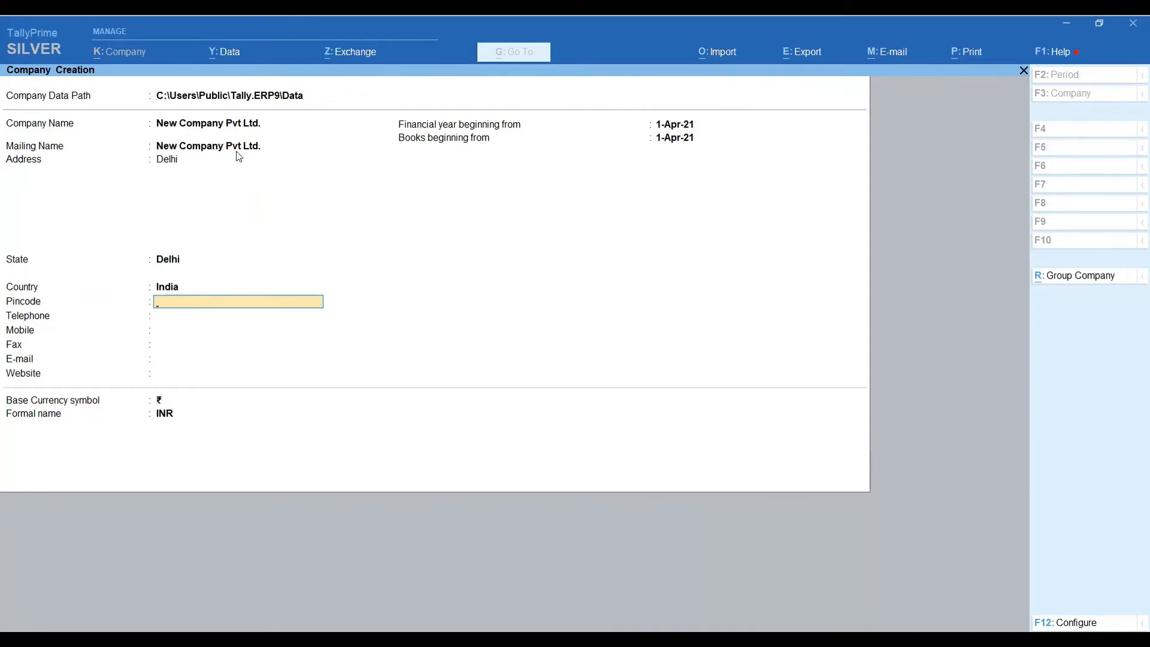
Step: Leave the pincode, telephone, mobile, fax, e-mail and website blank and keep 1-Apr-21 as the financial year beginning date
key("Return")
key("Return")
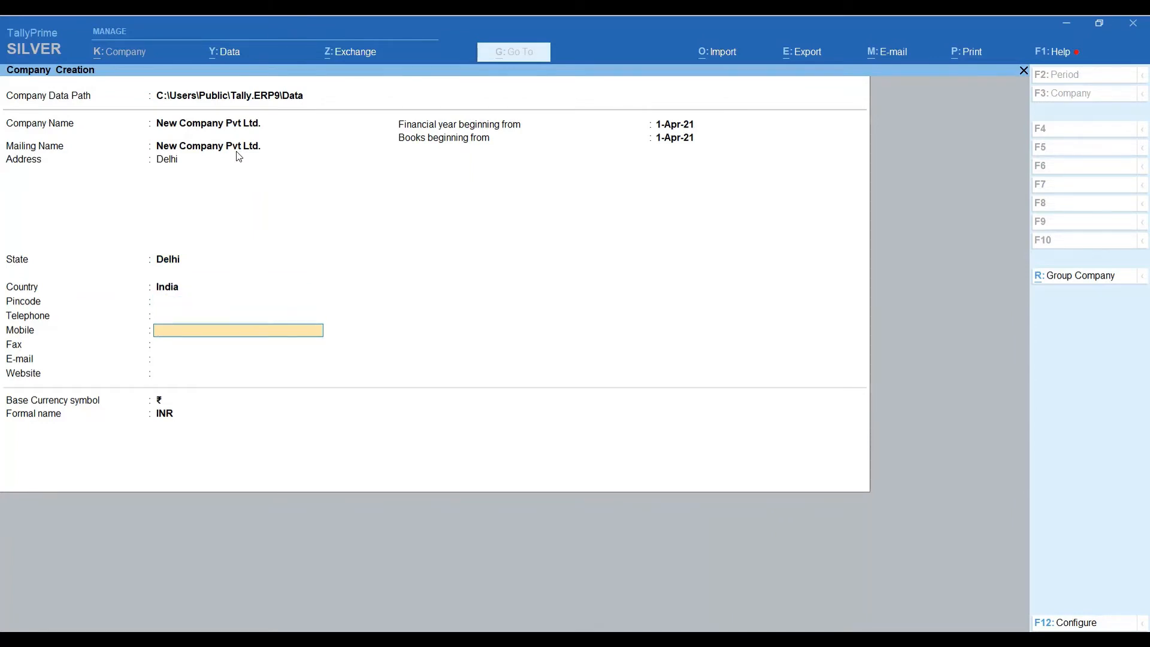
key("Return")
key("Return")
key("Return")
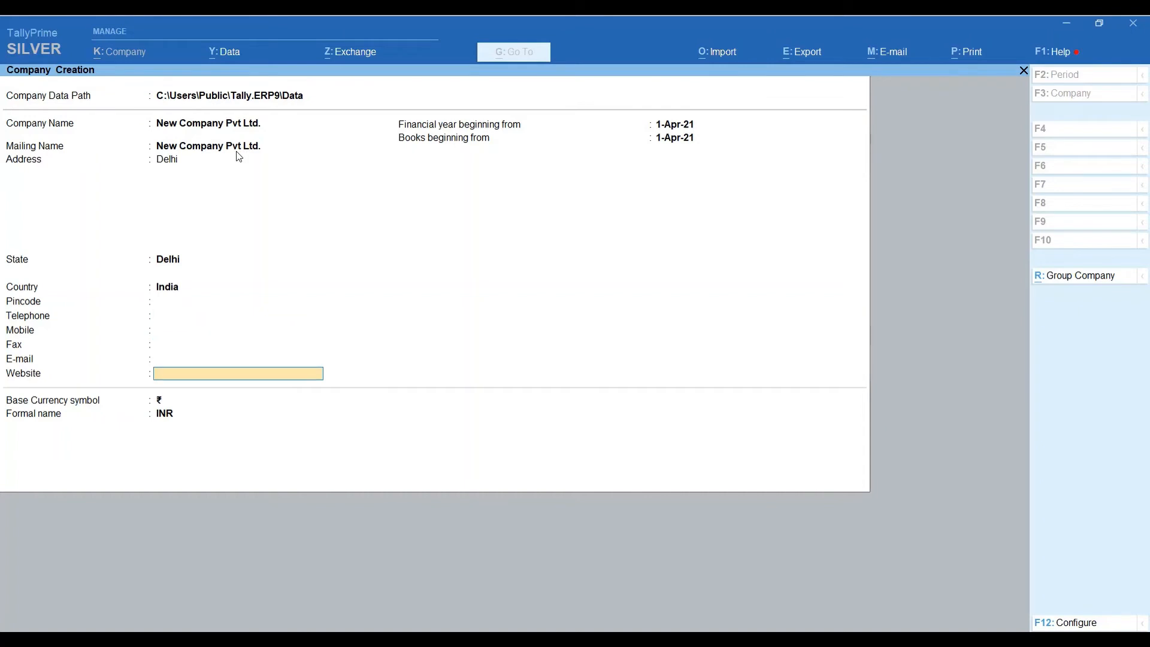
key("Return")
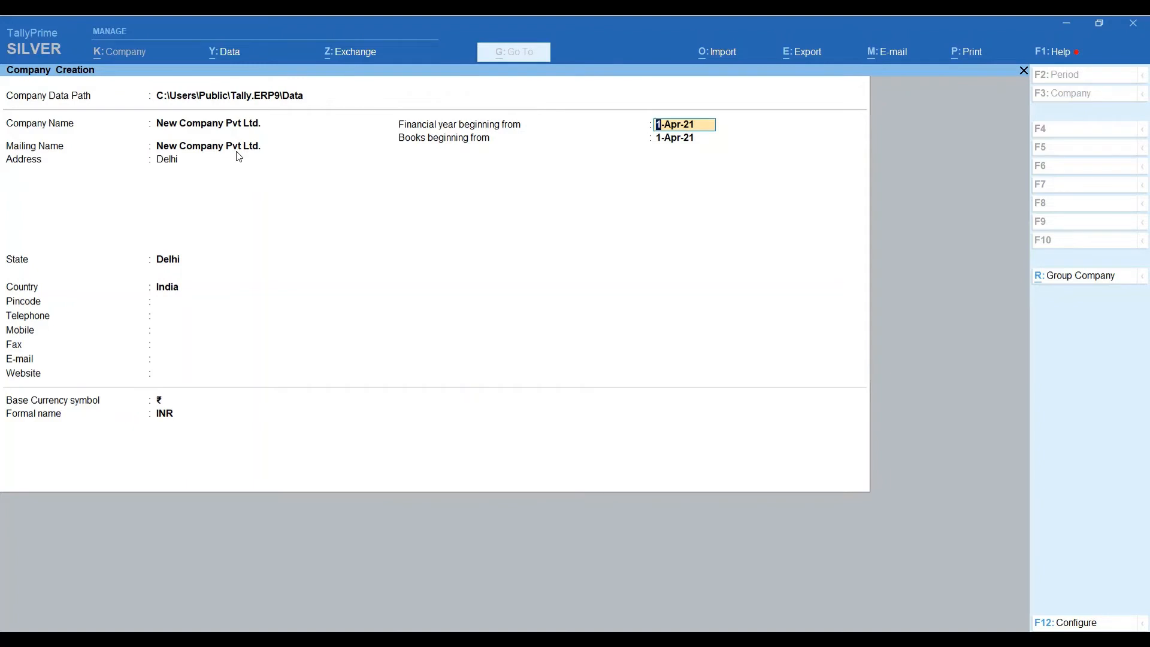
key("Return")
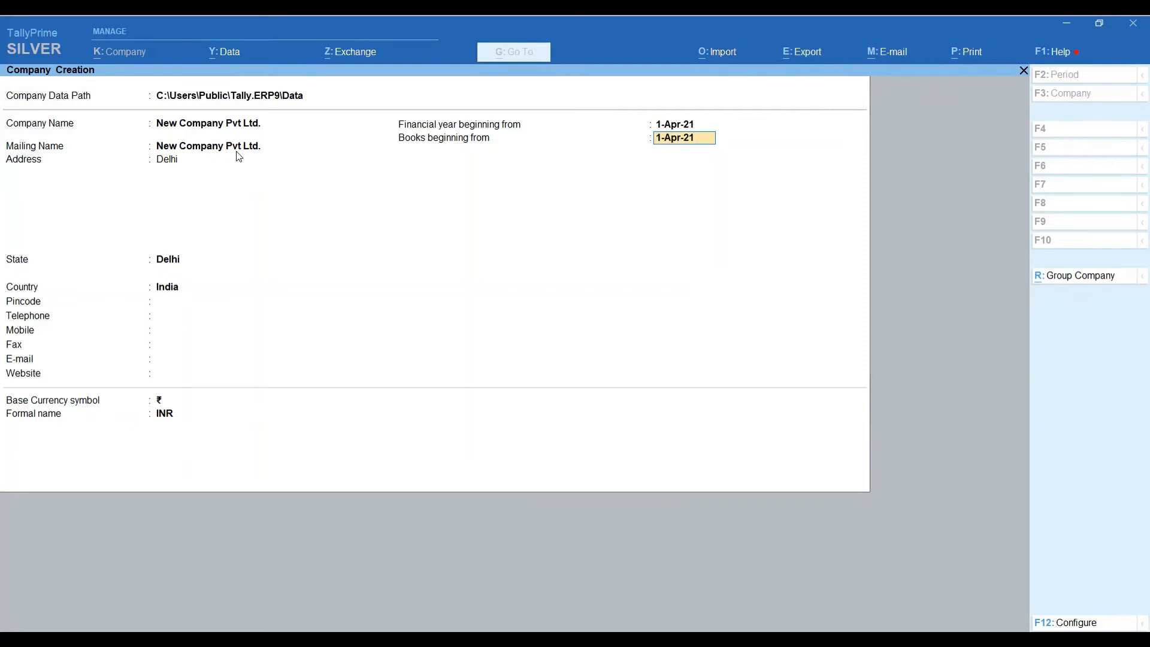
type("1.5.2")
key("BackSpace")
key("BackSpace")
key("BackSpace")
key("BackSpace")
key("BackSpace")
key("BackSpace")
key("Return")
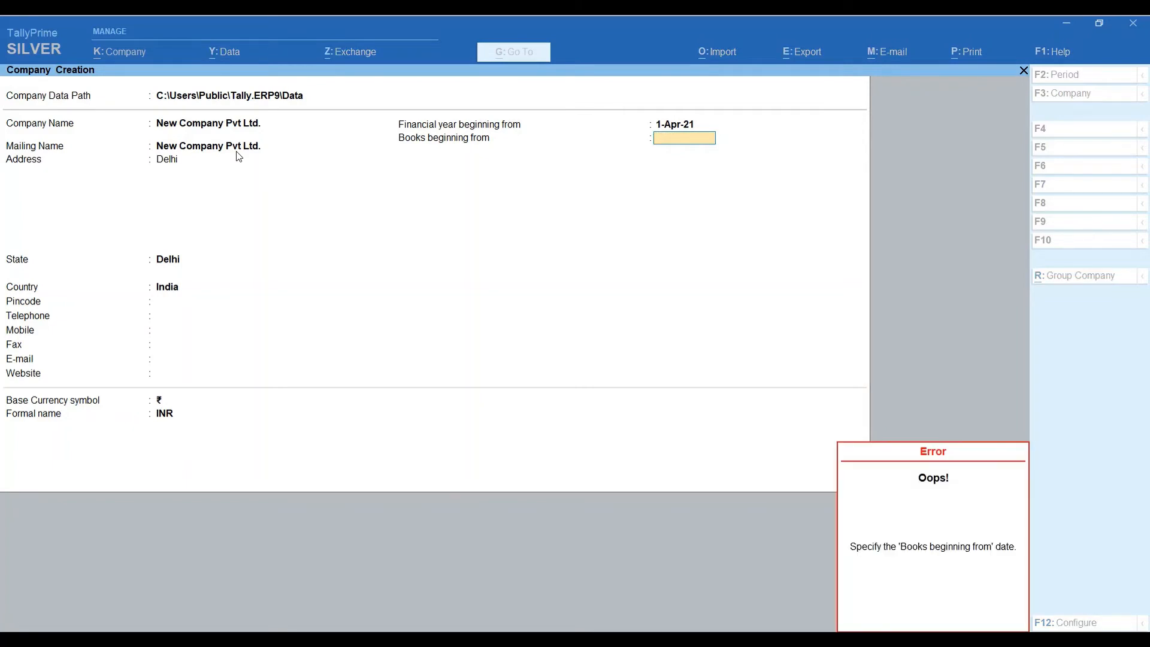
key("BackSpace")
key("BackSpace")
key("Return")
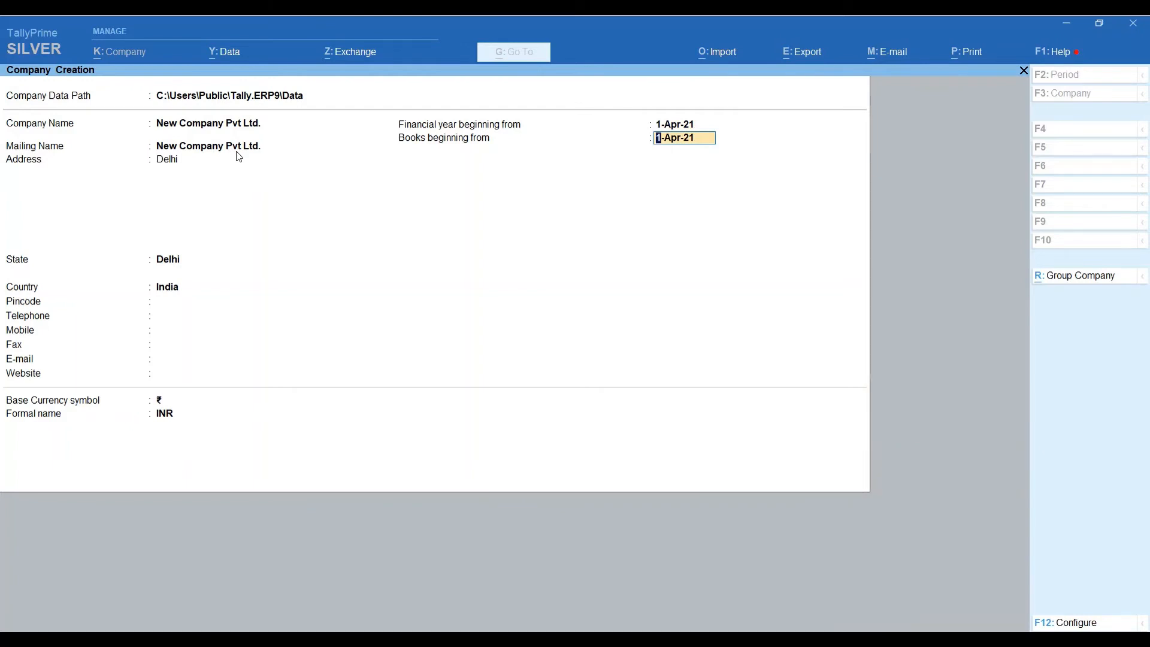
Step: Accept the company creation with books beginning from 1-Apr-21, base currency symbol ₹ and formal name INR
key("Return")
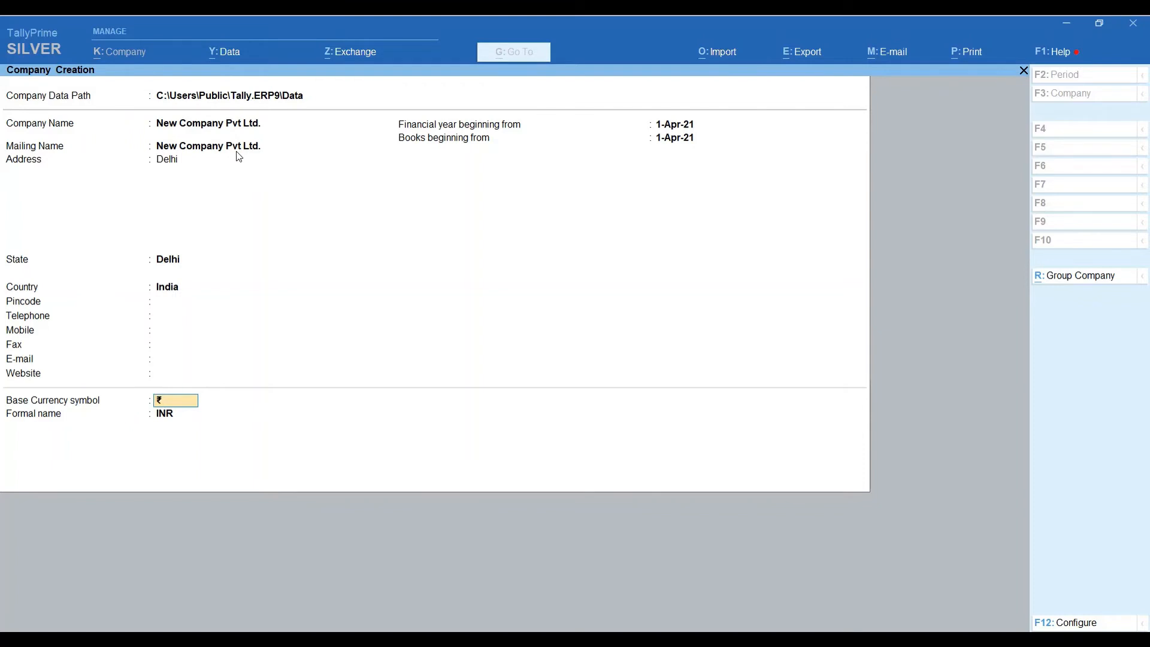
key("Return")
key("Return")
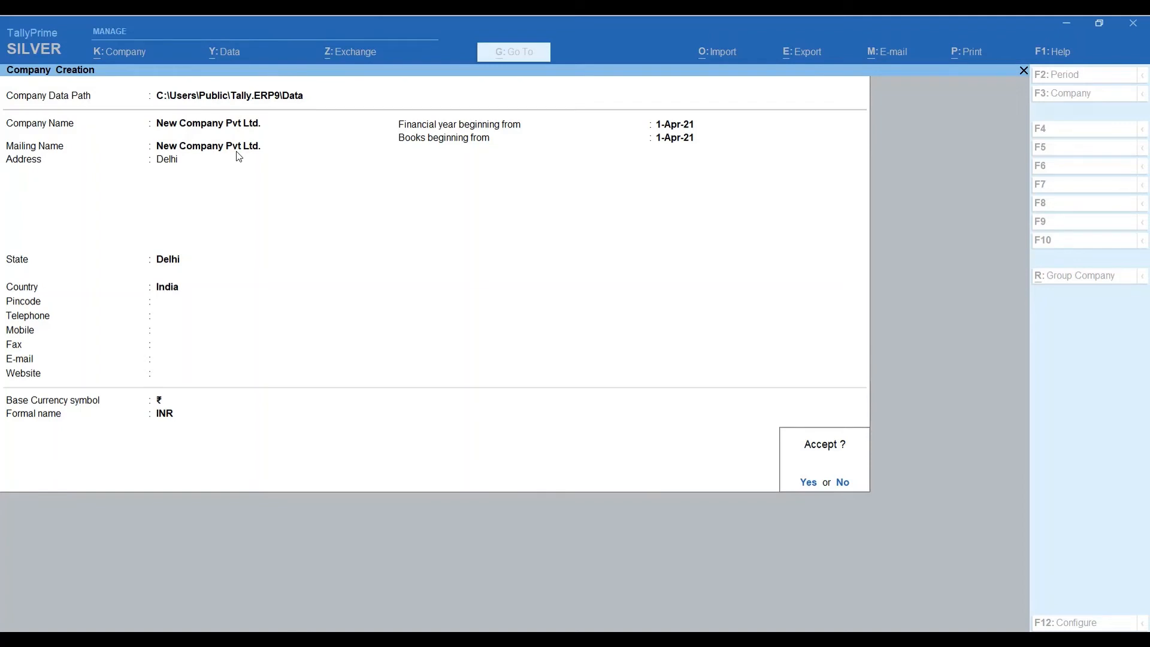
key("Return")
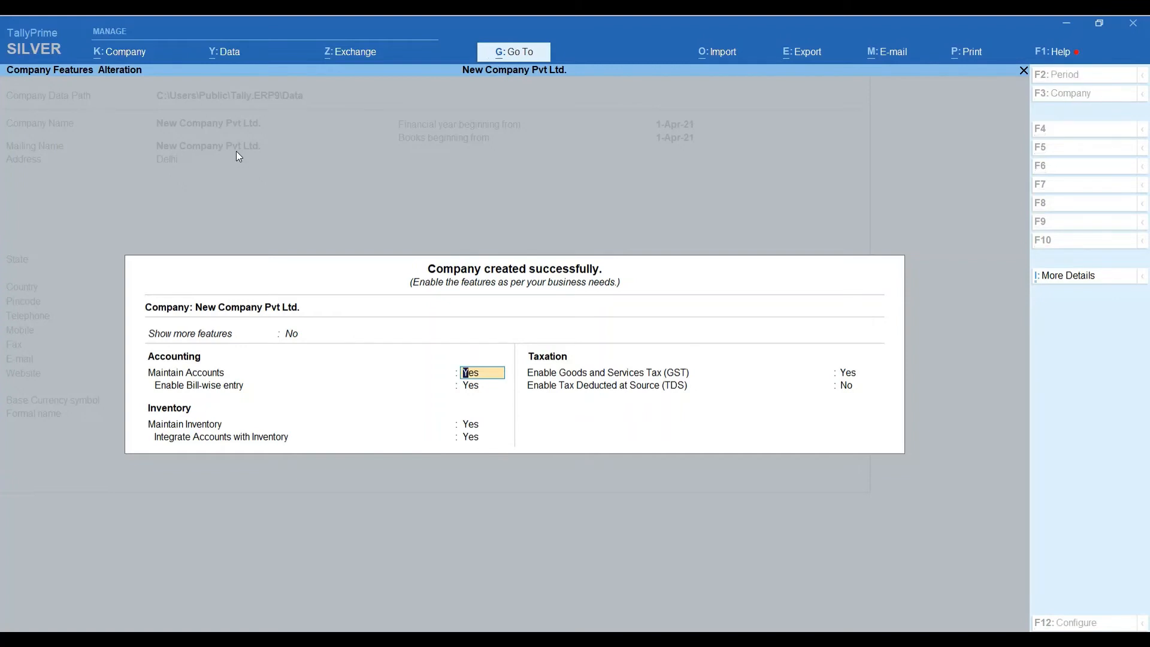
Step: Keep Maintain Accounts, Bill-wise entry, Maintain Inventory and Integrate Accounts with Inventory set to Yes
key("Return")
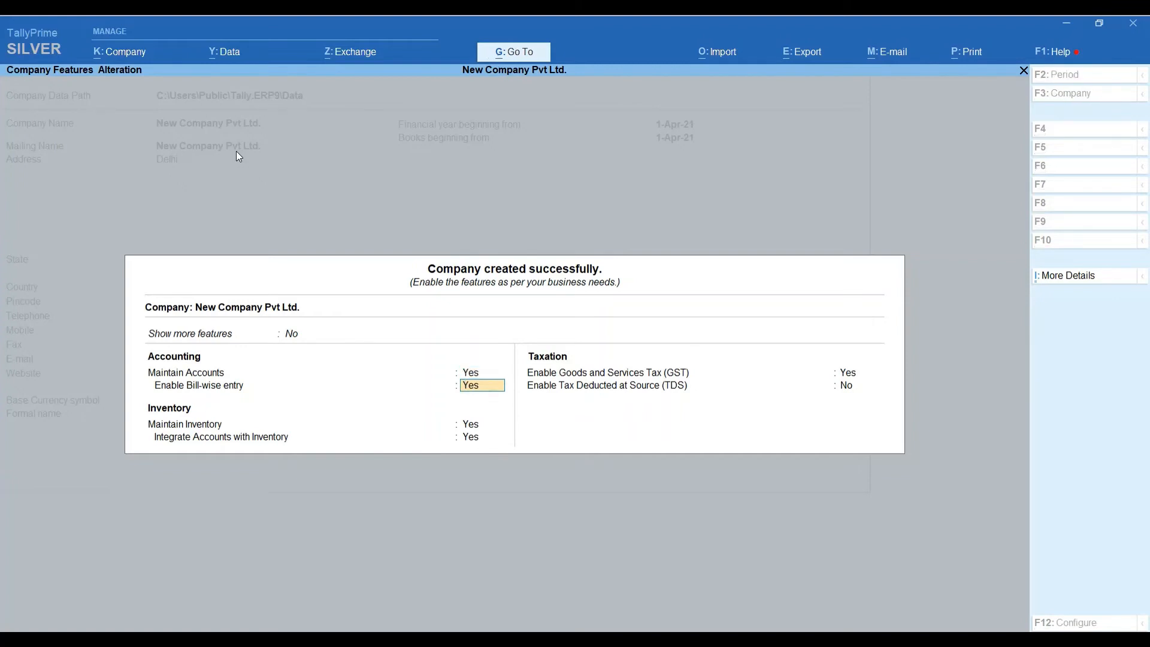
key("Return")
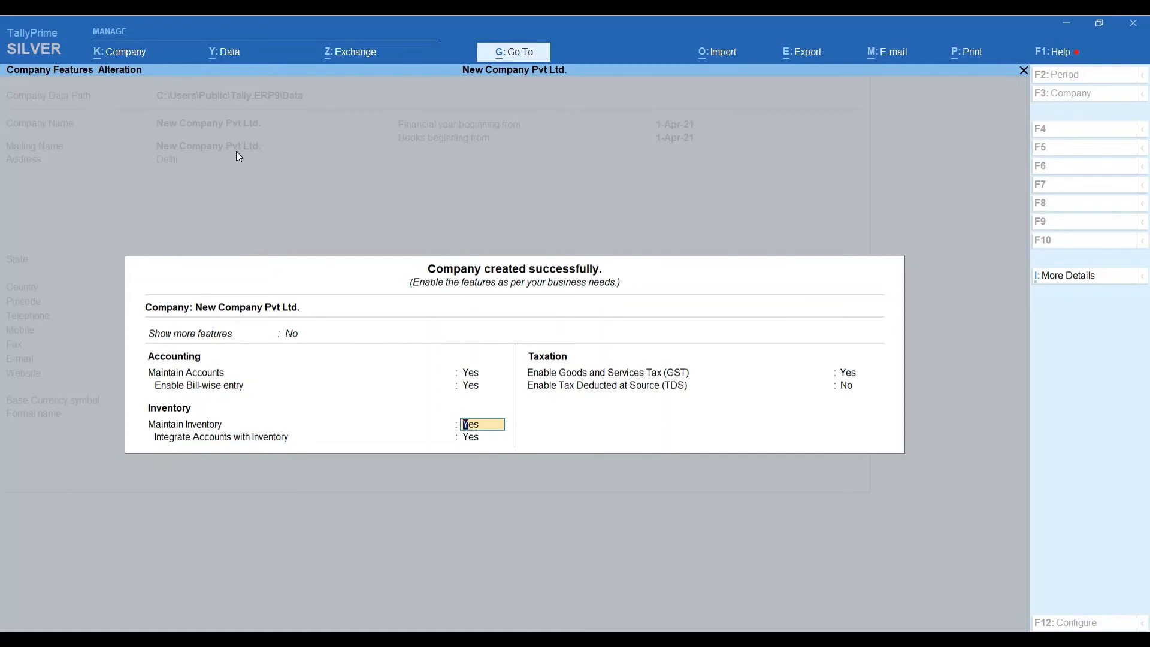
key("Return")
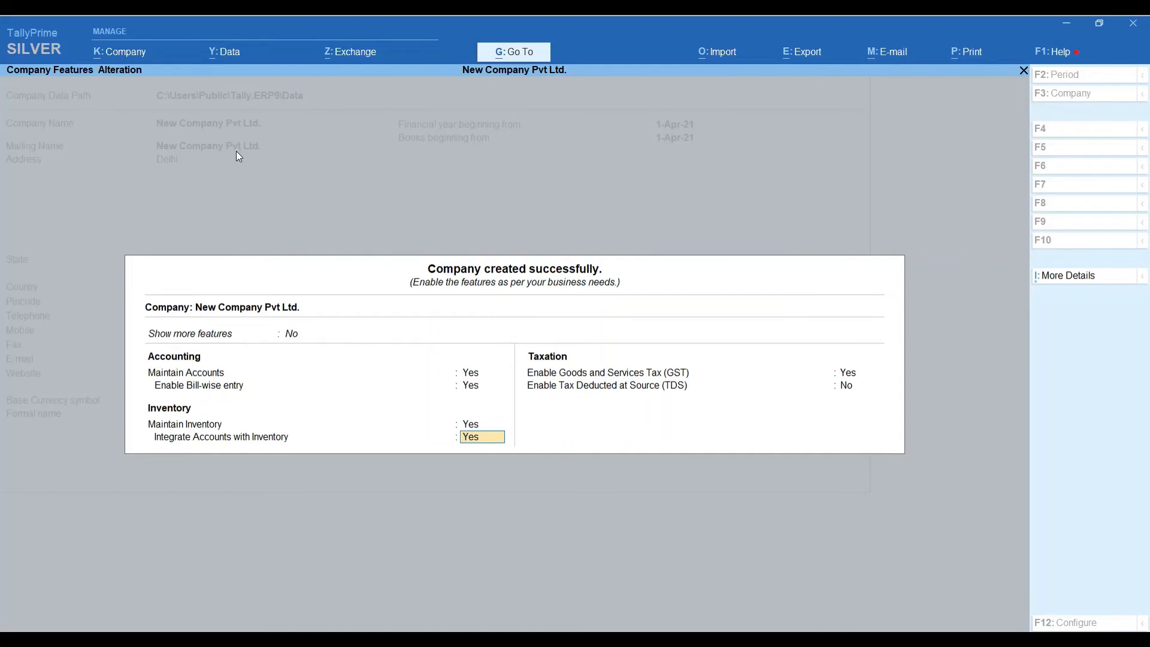
key("Return")
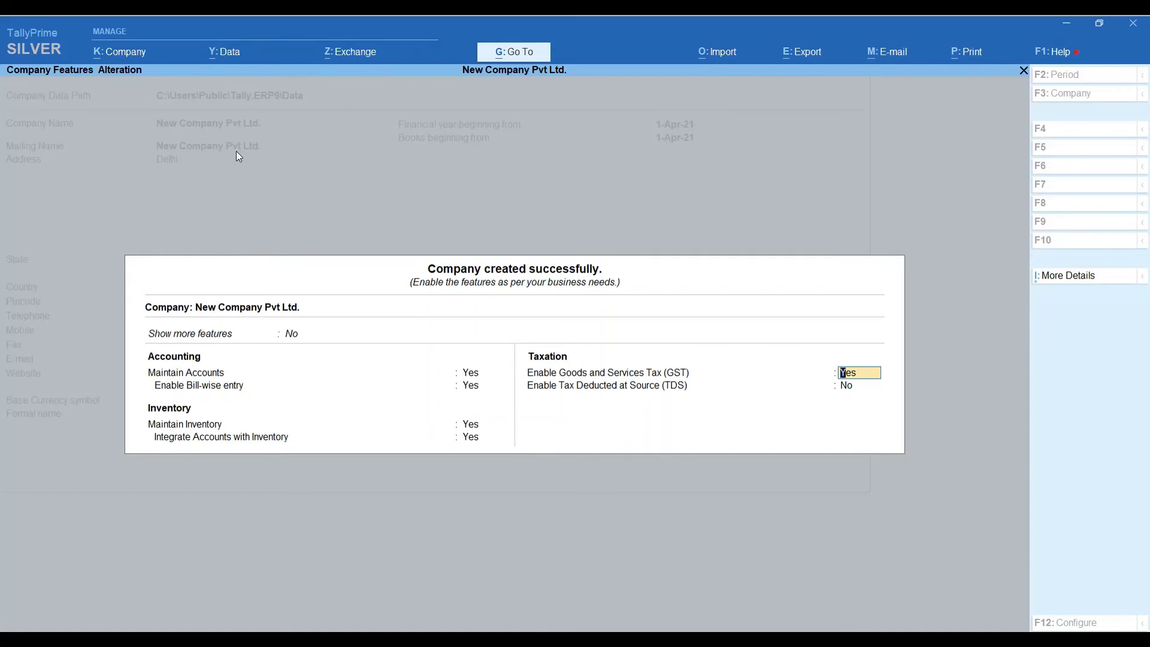
Step: Enable Goods and Services Tax for the company, with Delhi as the state and Regular as the registration type
key("Return")
key("Return")
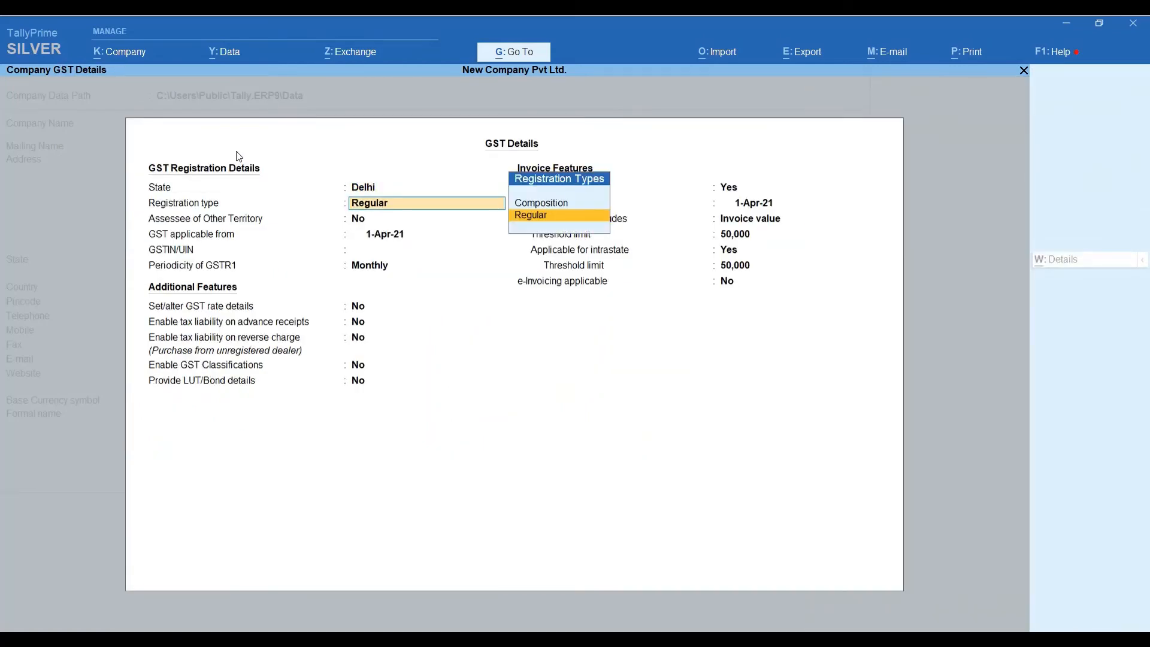
key("BackSpace")
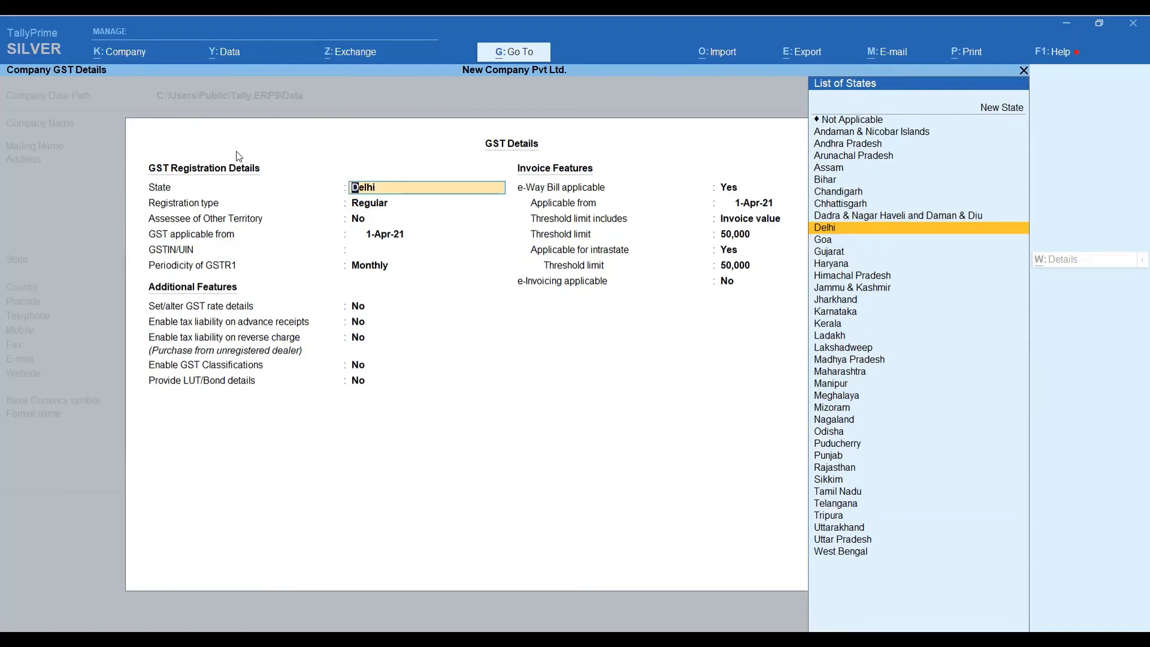
key("Return")
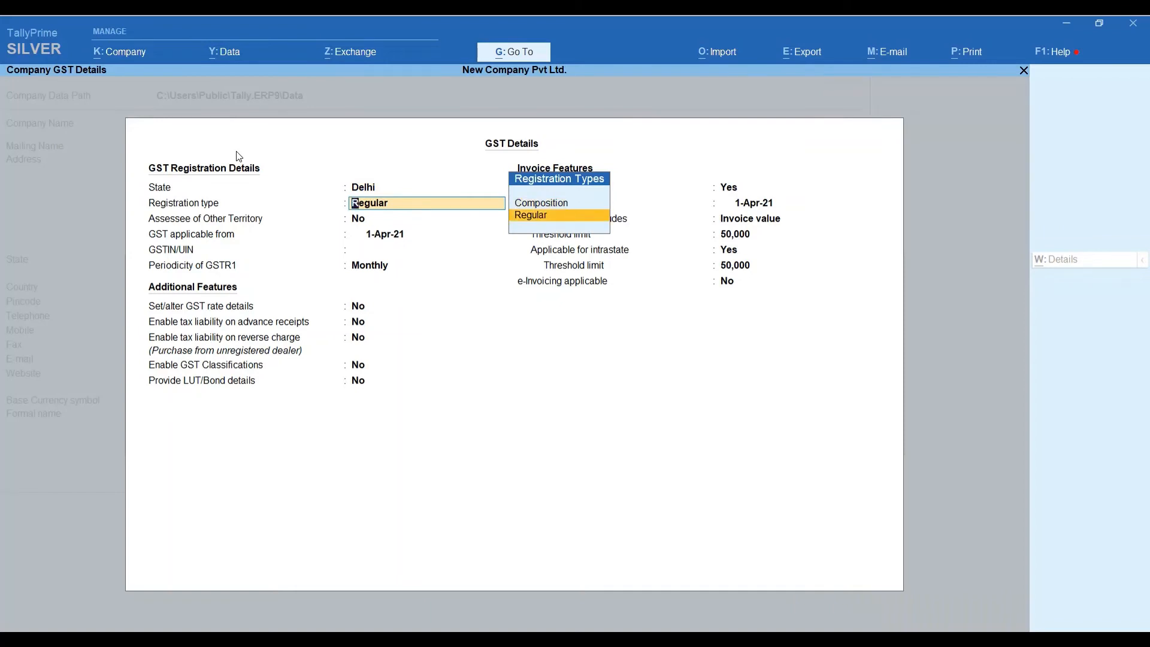
key("Return")
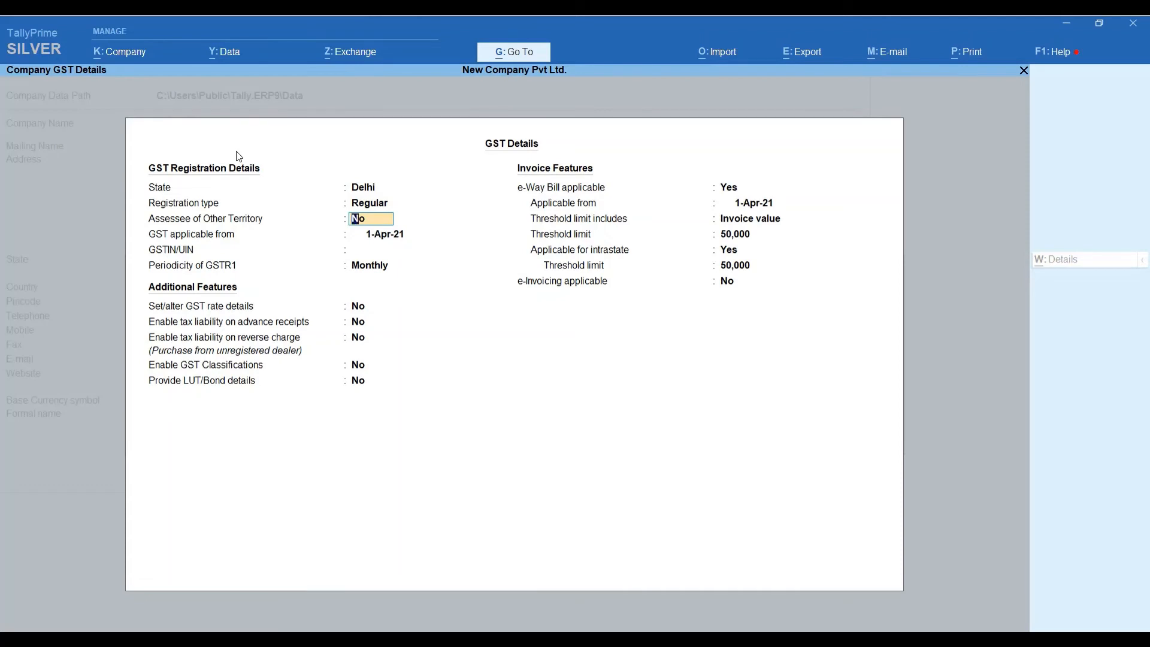
type("y")
key("Return")
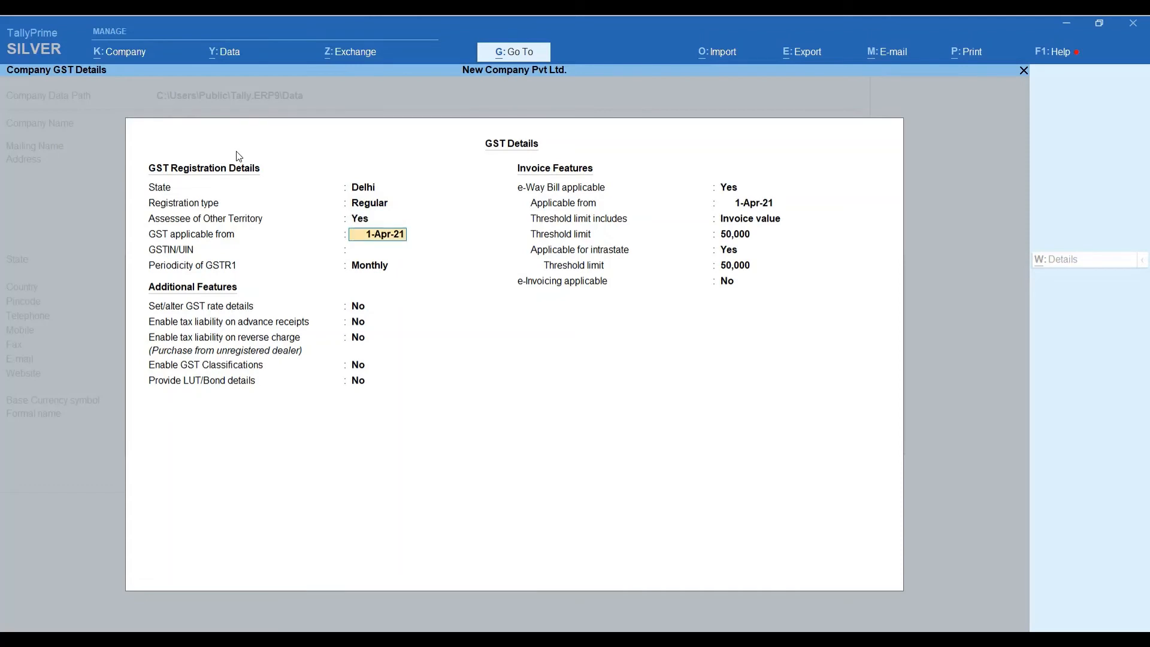
key("Up")
Step: Set Assessee of Other Territory to No, GST applicable from 1-Apr-21 and GSTR1 periodicity to Monthly, leaving GSTIN/UIN blank
type("n")
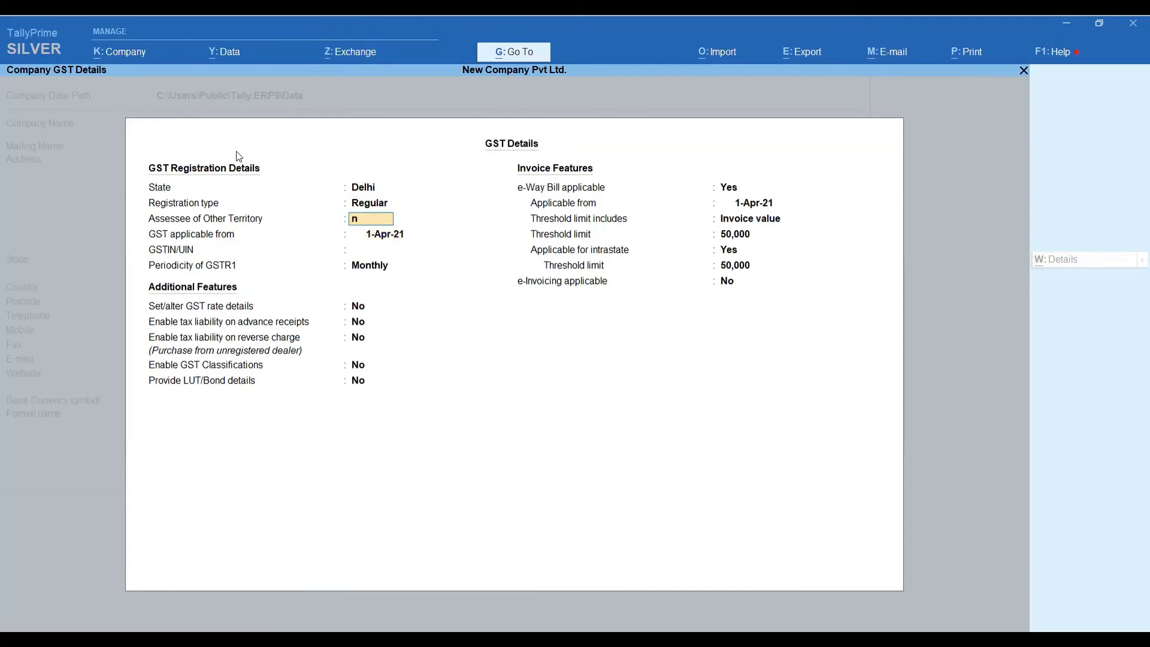
key("Return")
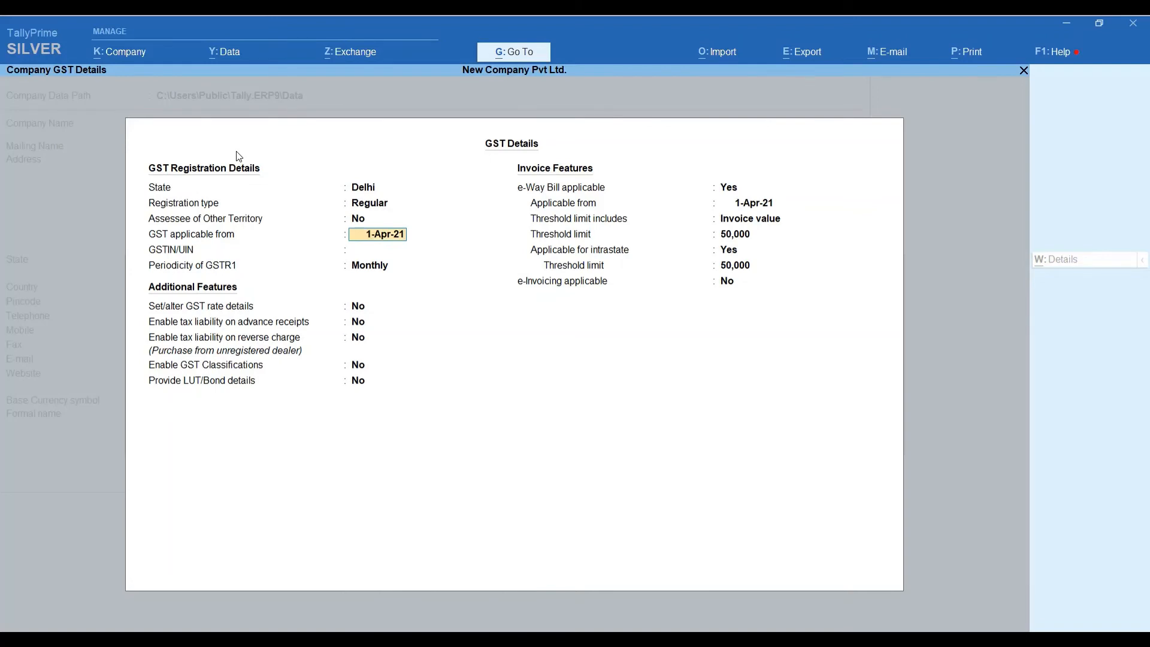
key("Return")
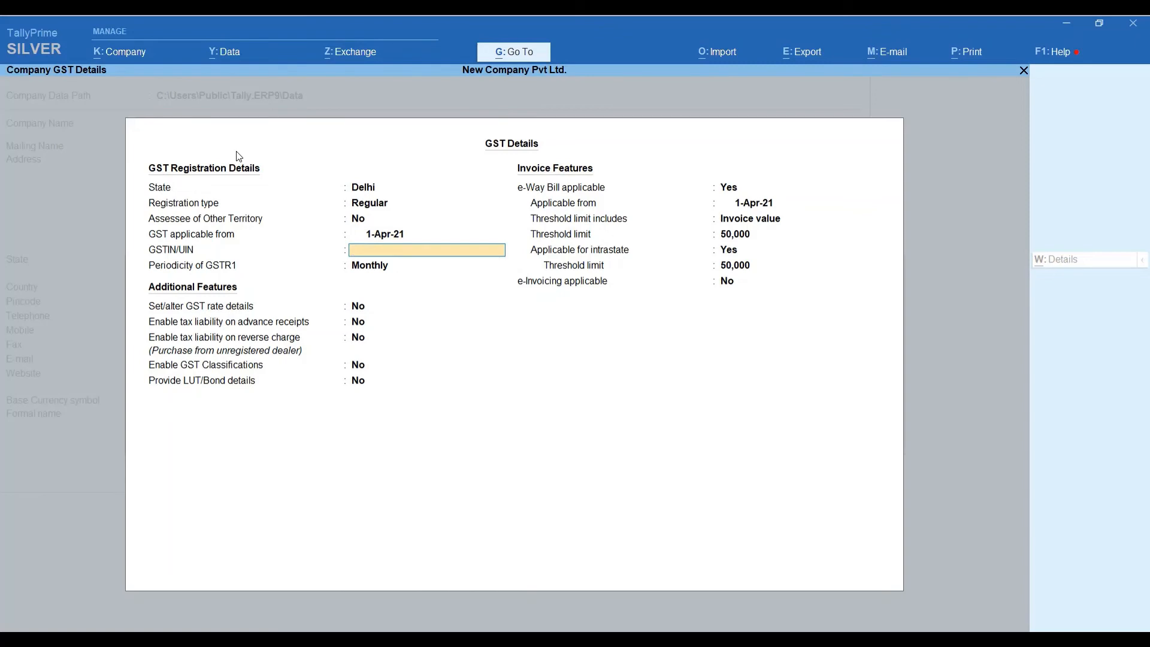
key("Return")
key("Return")
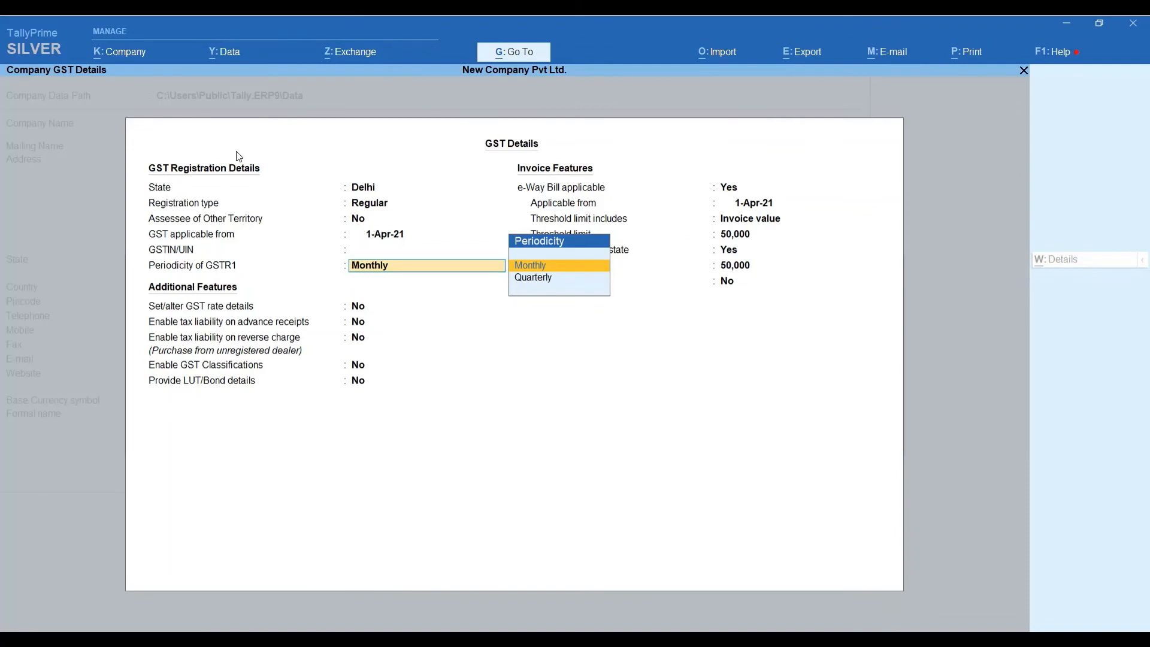
key("Return")
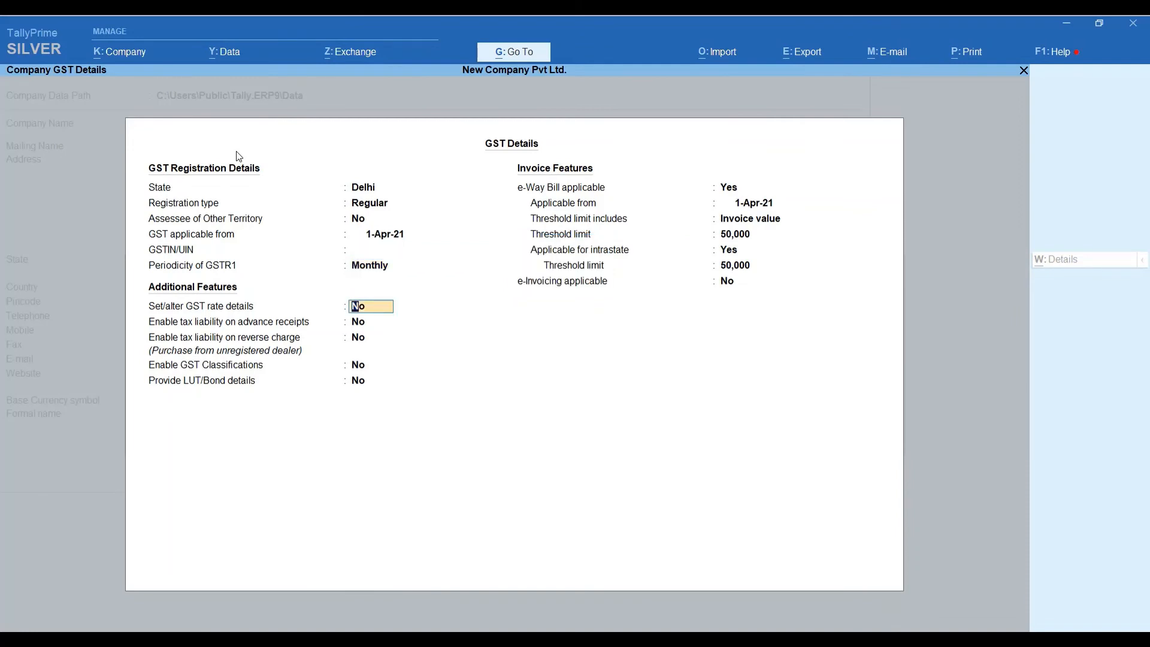
Step: Keep all additional GST features, from GST rate details to LUT/Bond details, set to No
key("Return")
key("Return")
key("Return")
key("Return")
key("Return")
key("Return")
key("Return")
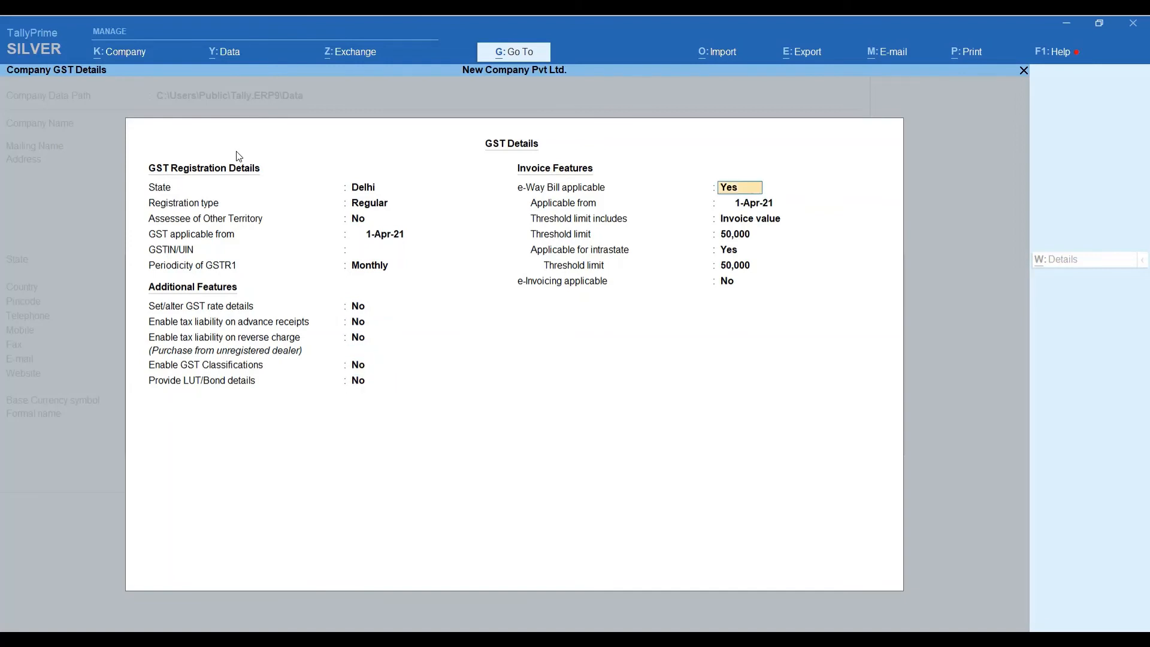
Step: Accept the GST invoice features with e-Way Bill applicable from 1-Apr-21, threshold limits of 50,000 on invoice value, and e-Invoicing set to No
key("Return")
key("Return")
key("Return")
key("Return")
key("Return")
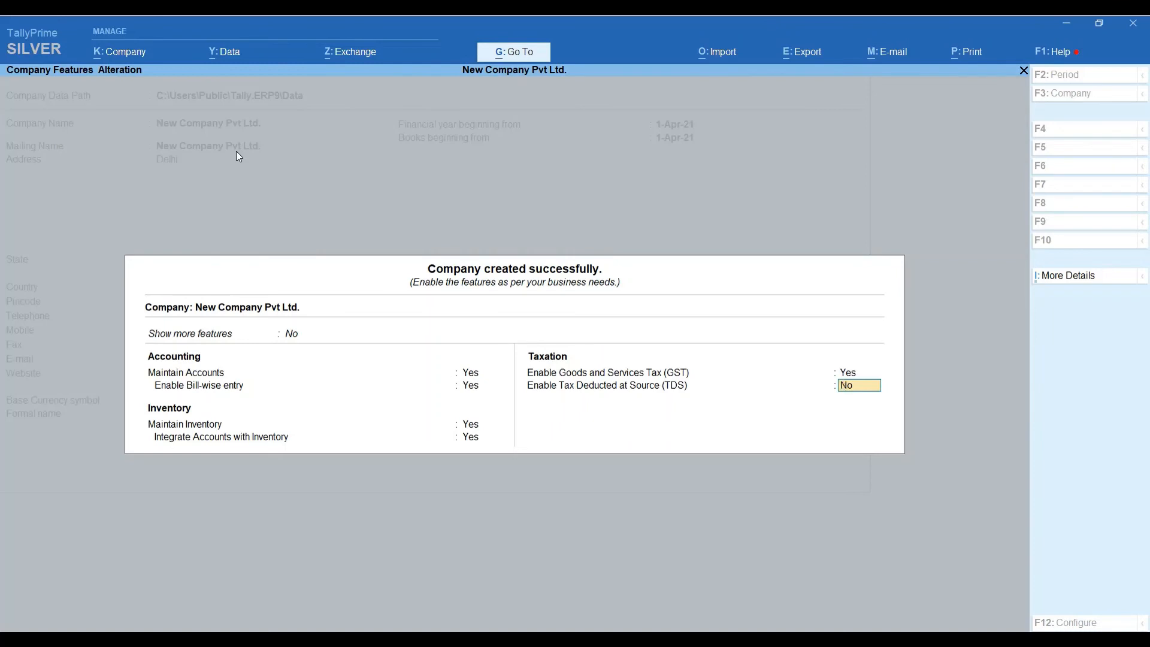
Step: Keep Tax Deducted at Source set to No and accept the company features
key("Return")
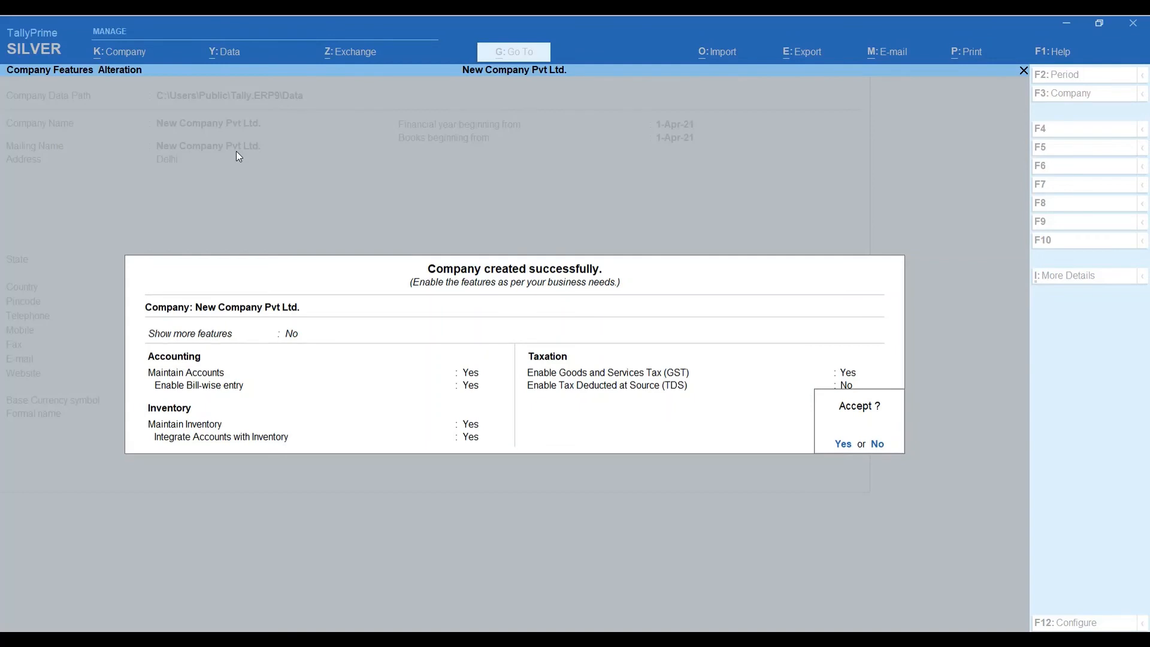
key("Return")
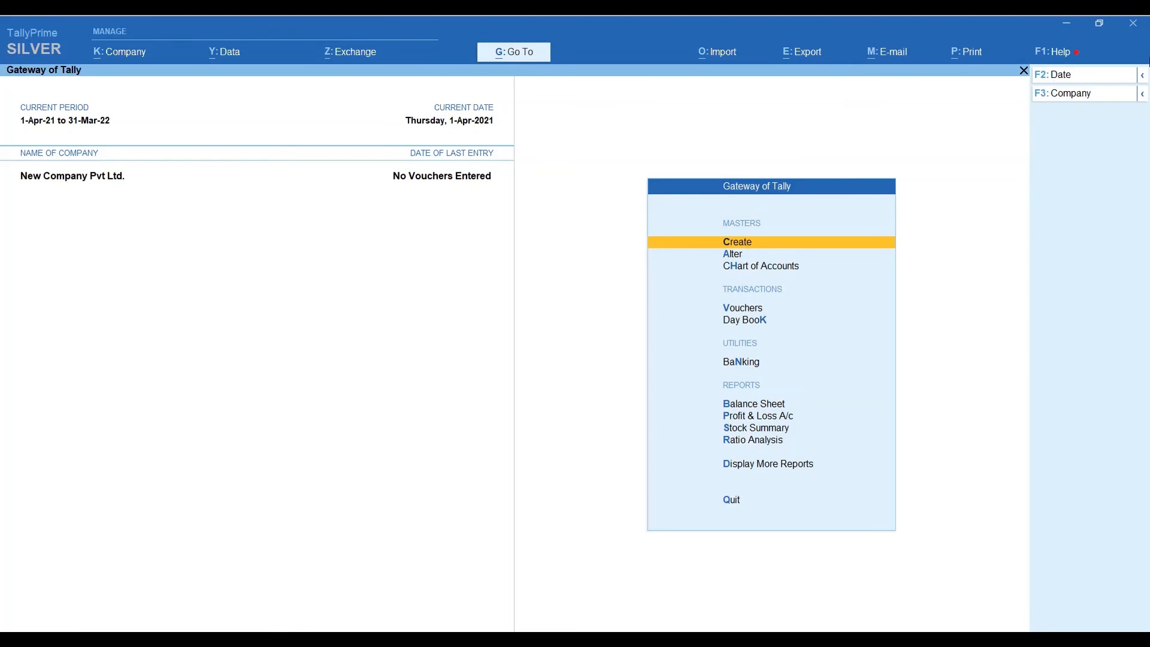
Step: View the list of companies available for selection and leave it without choosing one
left_click(1146, 97)
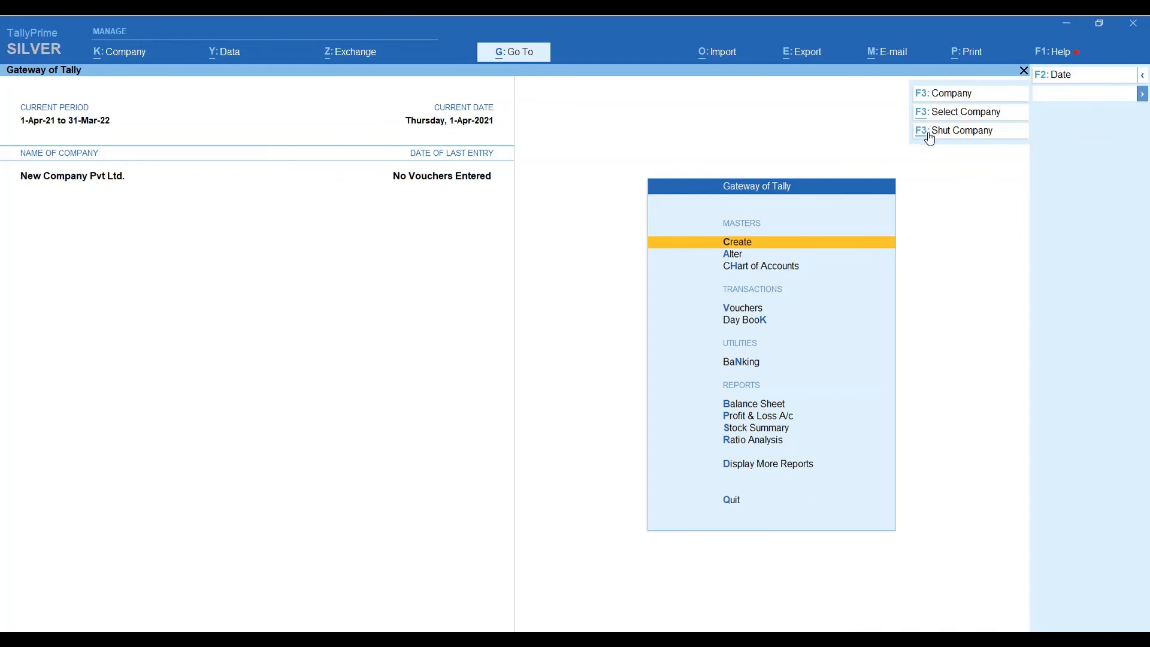
left_click(960, 112)
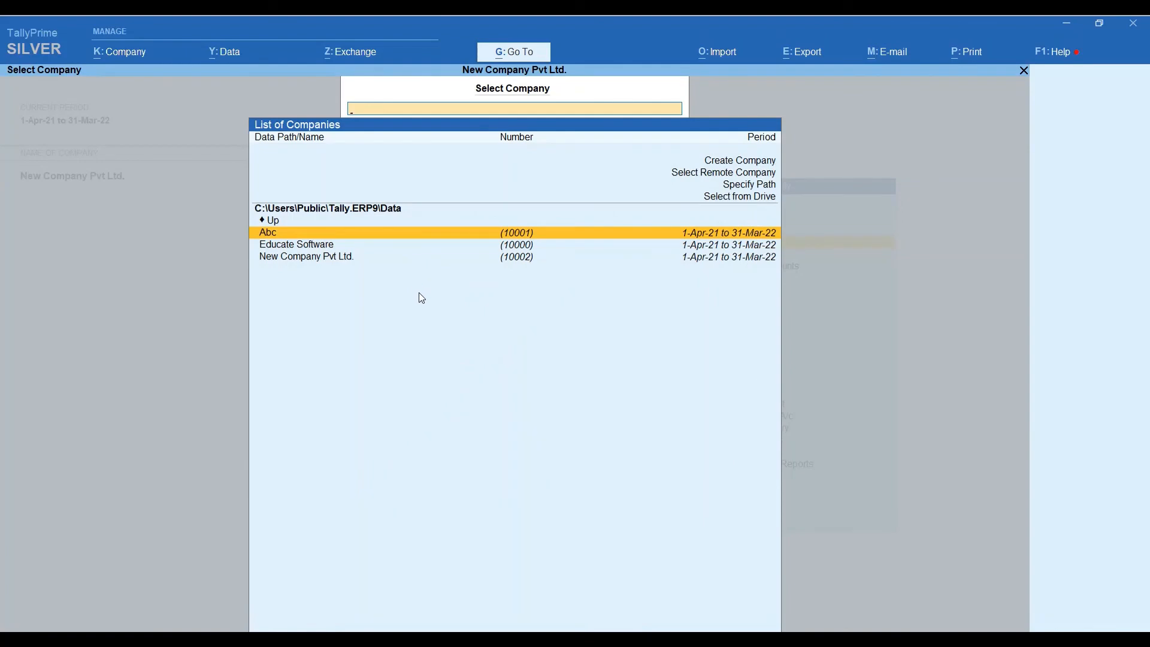
key("Escape")
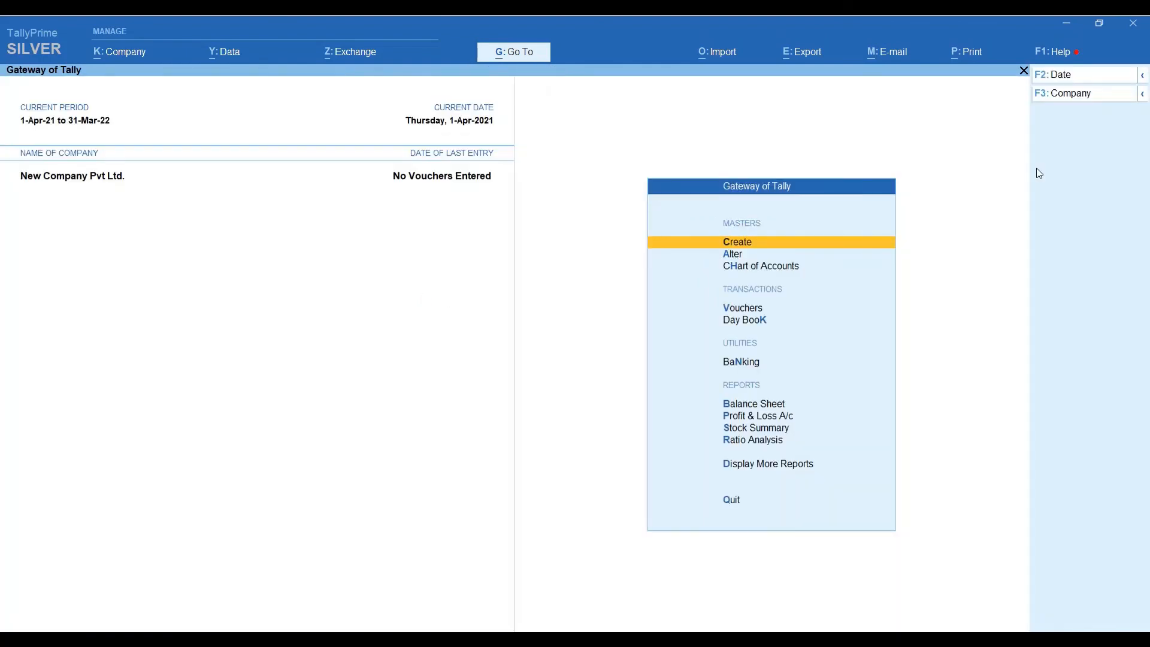
Step: View the list of open companies that can be shut and leave it without shutting any
left_click(1143, 94)
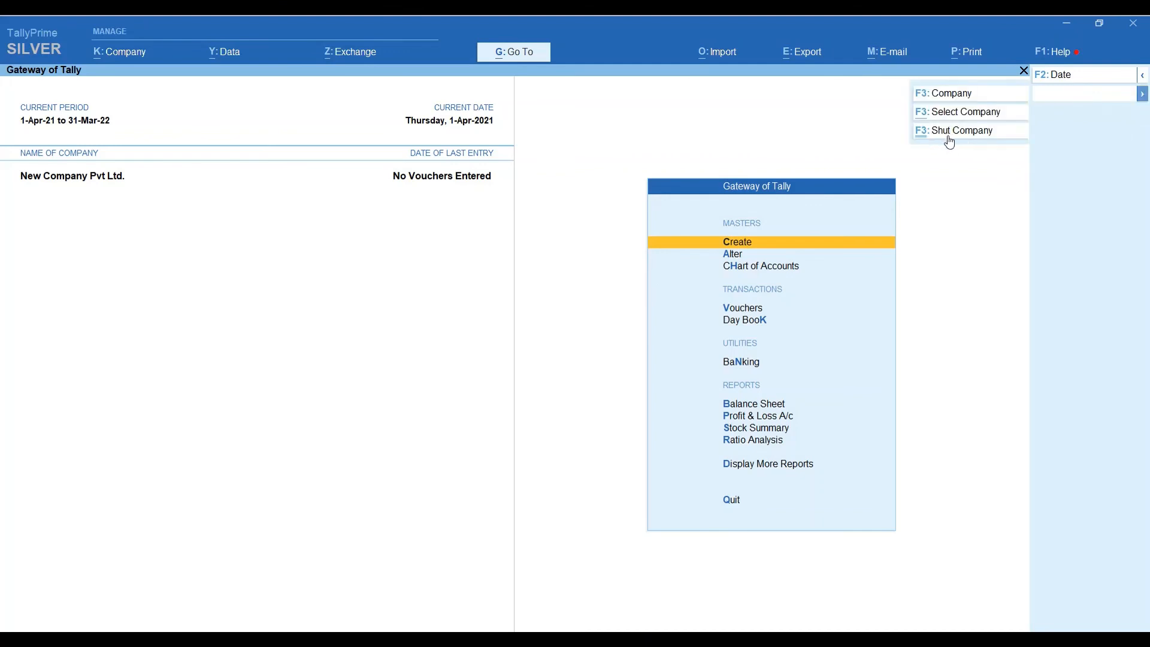
left_click(949, 137)
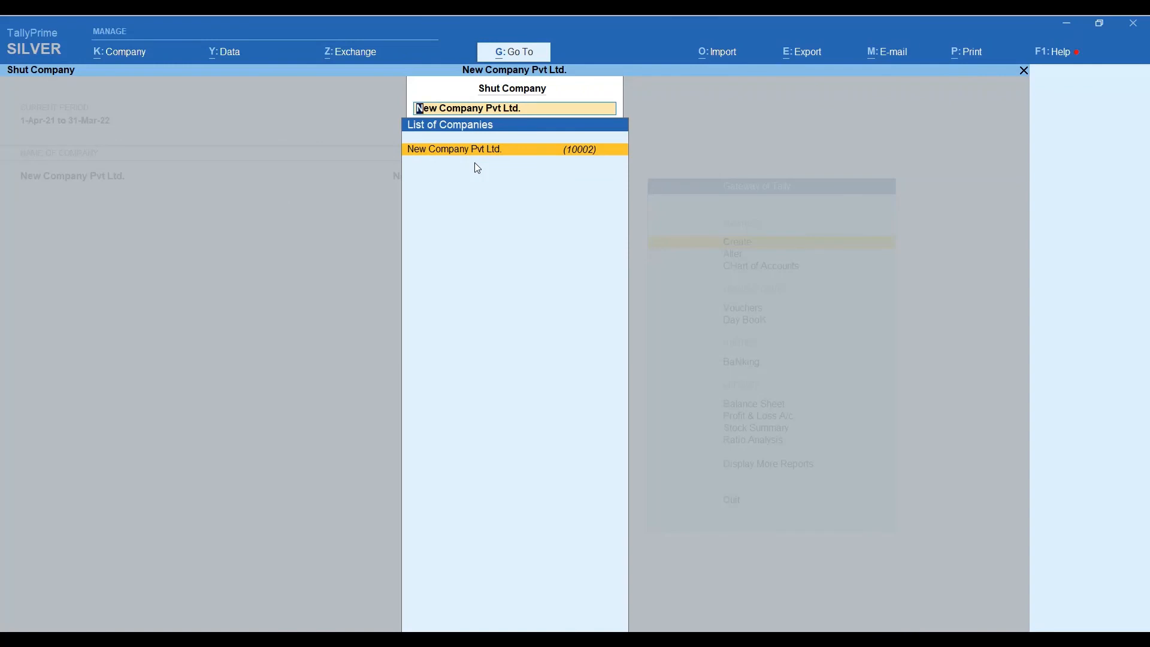
key("Escape")
key("Escape")
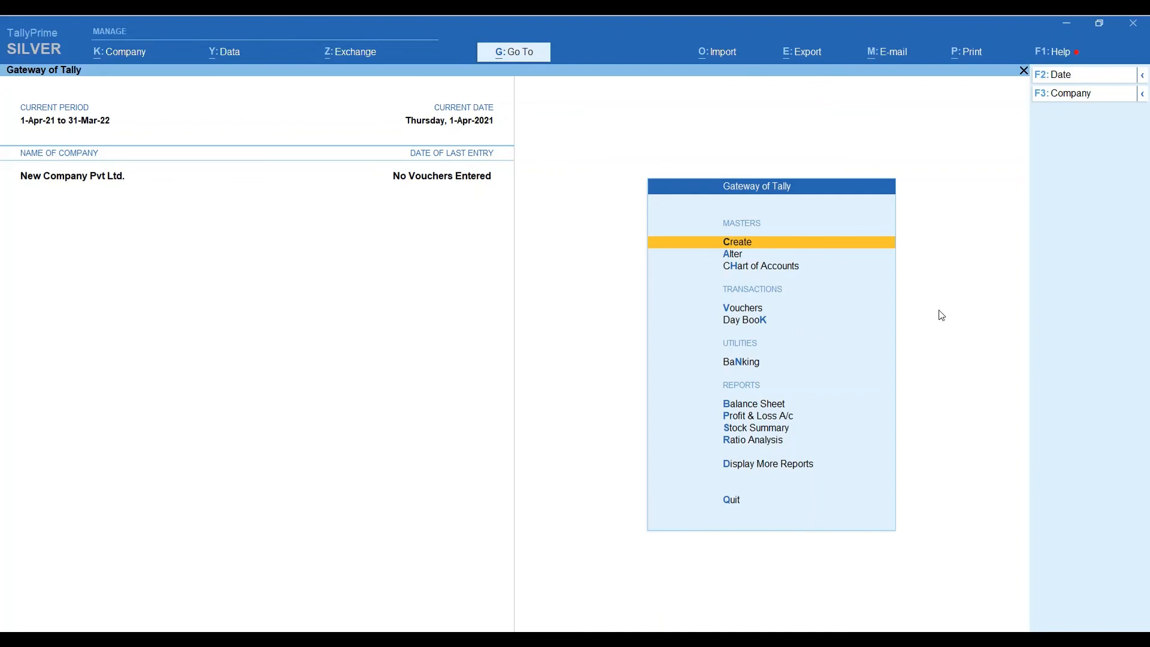
key("ctrl")
key("alt")
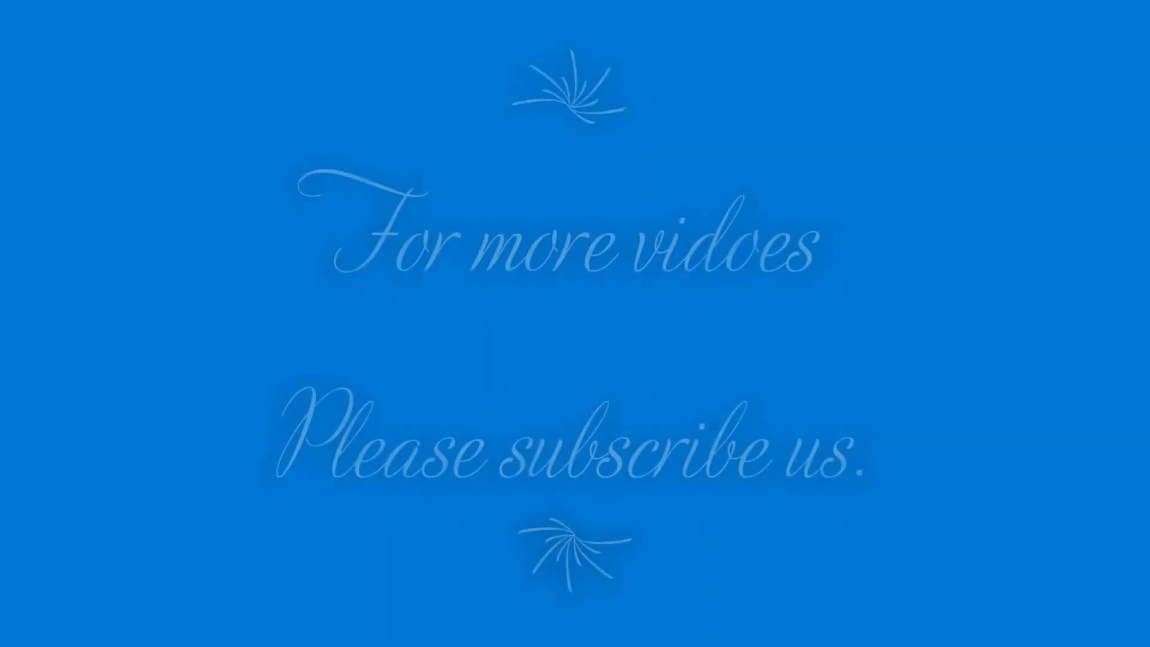